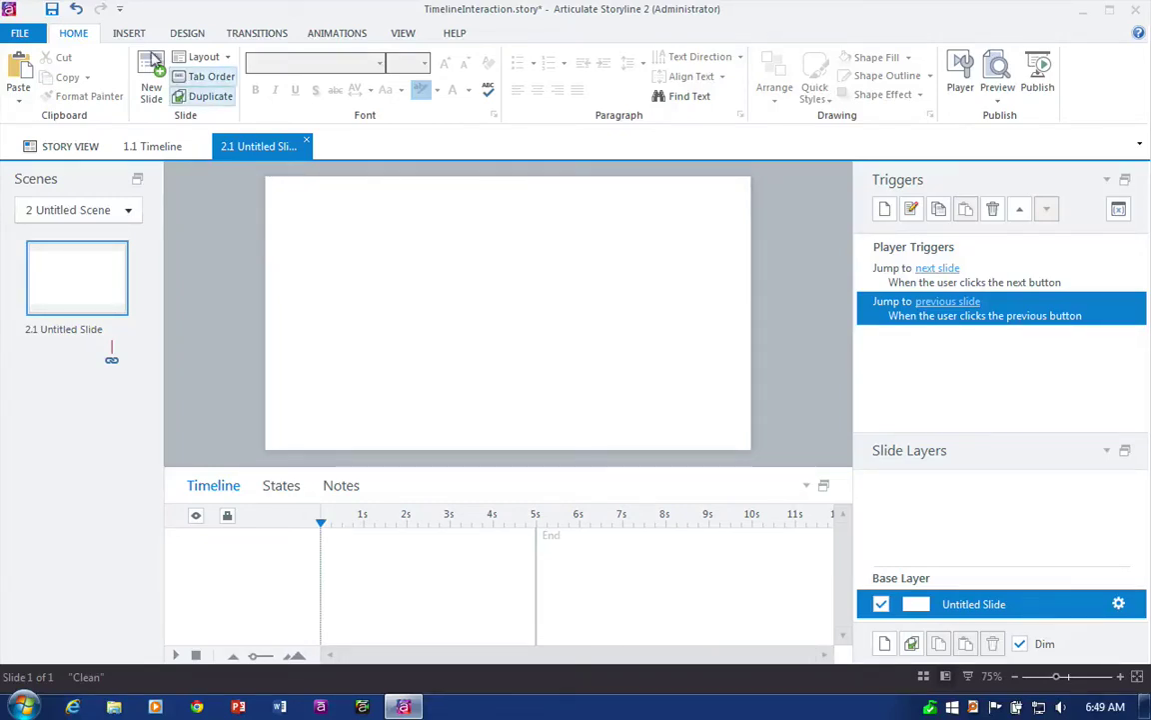
Draw a straight horizontal line across the middle of the blank slide as the timeline's base
click(121, 35)
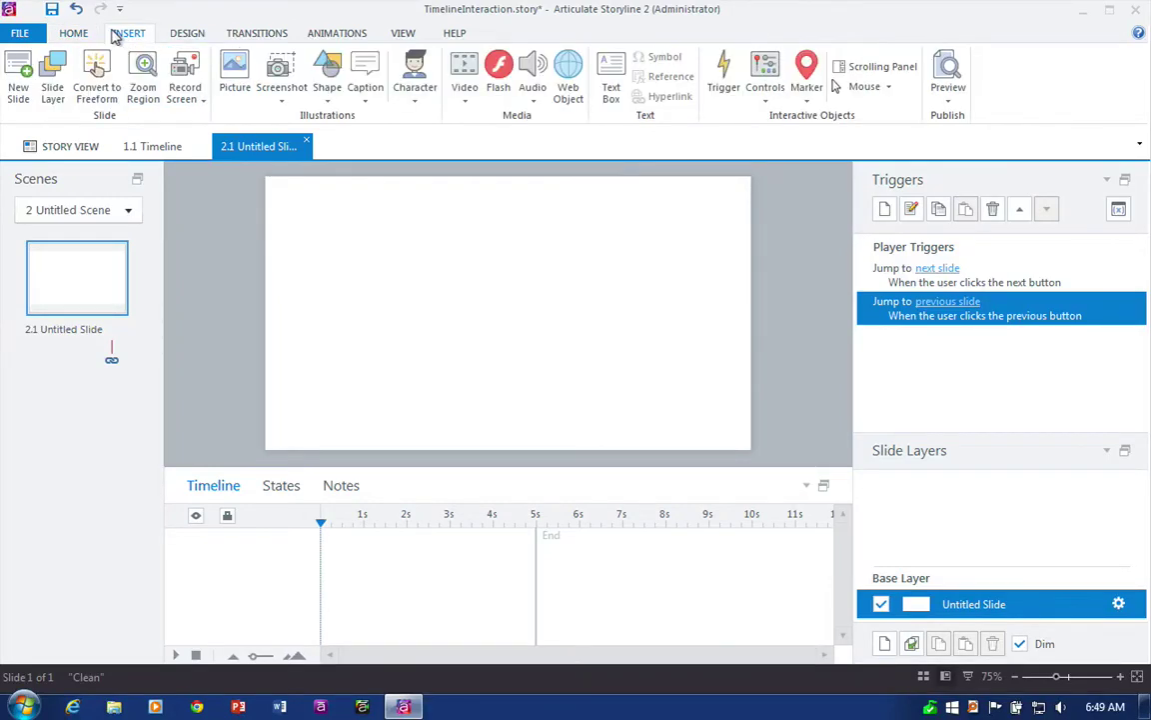
click(326, 92)
click(309, 131)
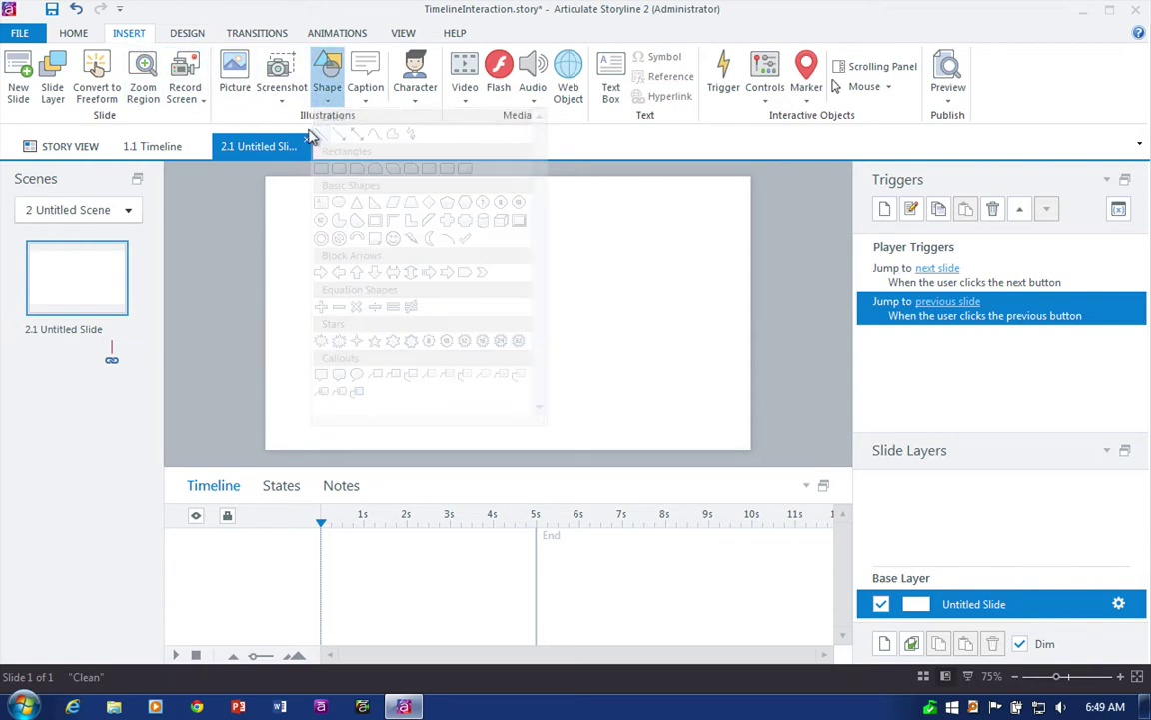
drag(286, 312, 721, 324)
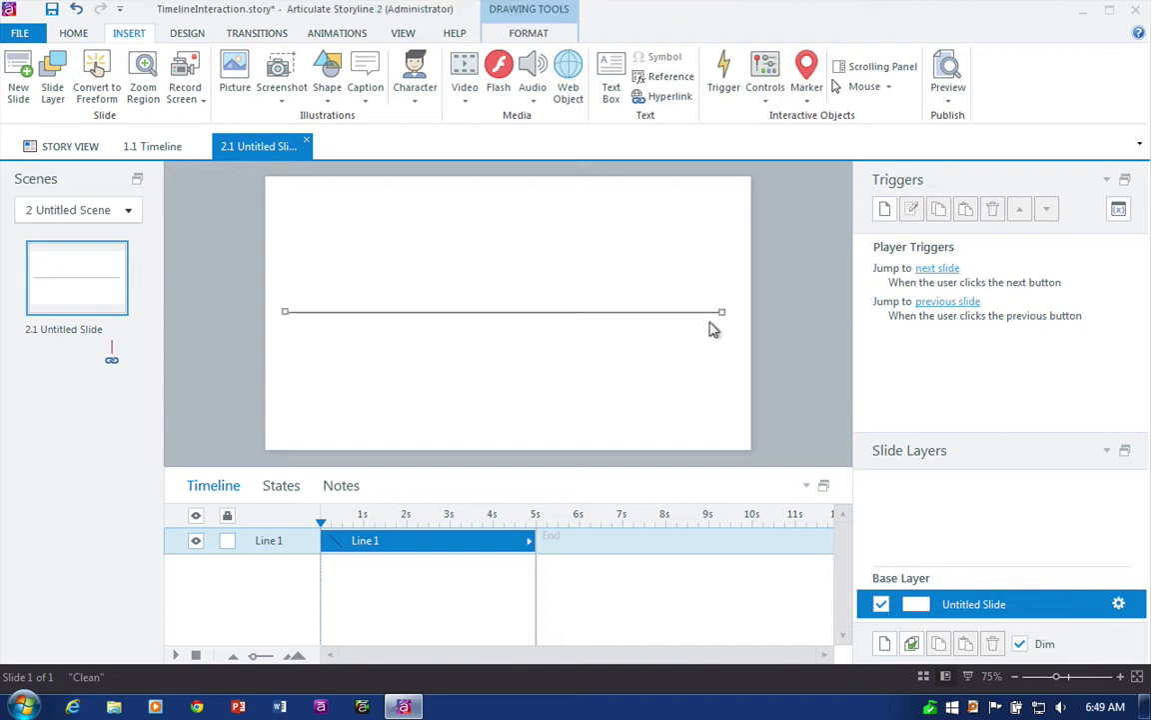
click(745, 359)
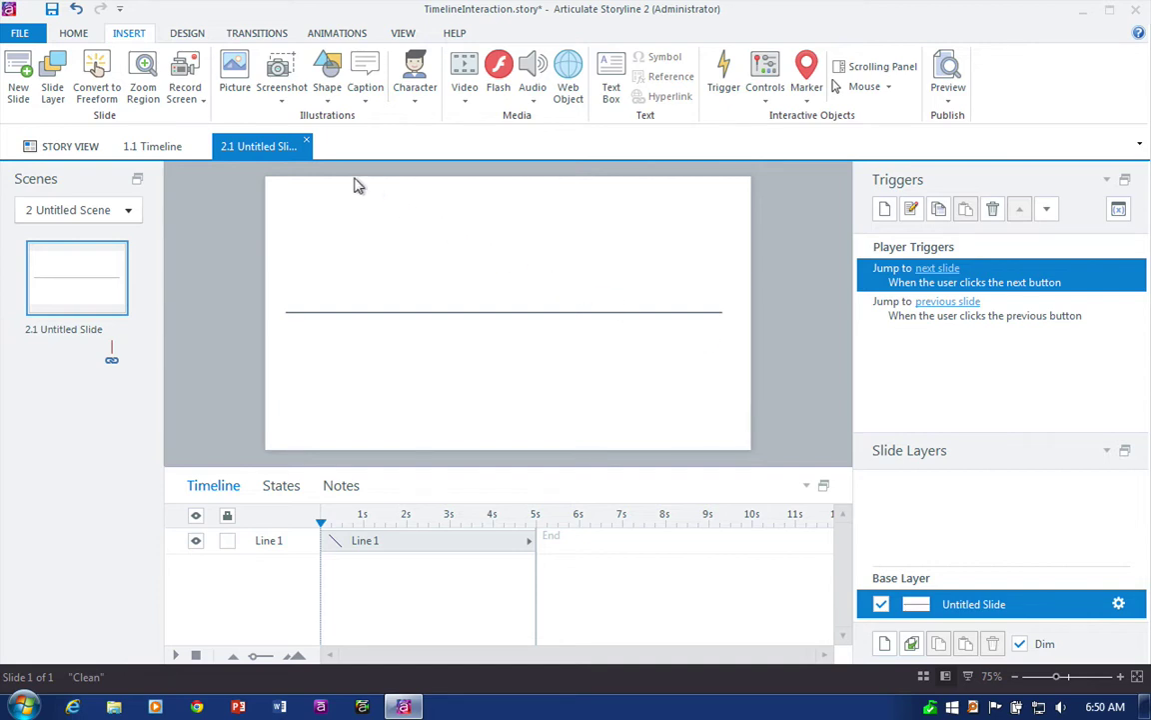
click(763, 90)
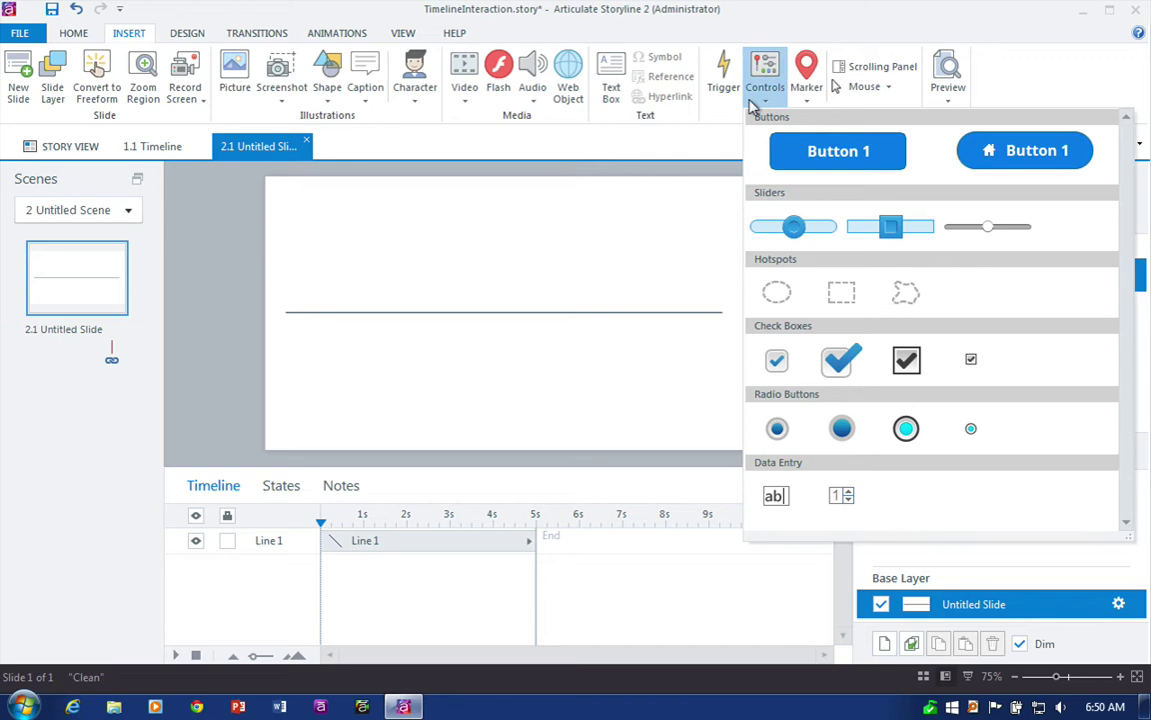
click(325, 97)
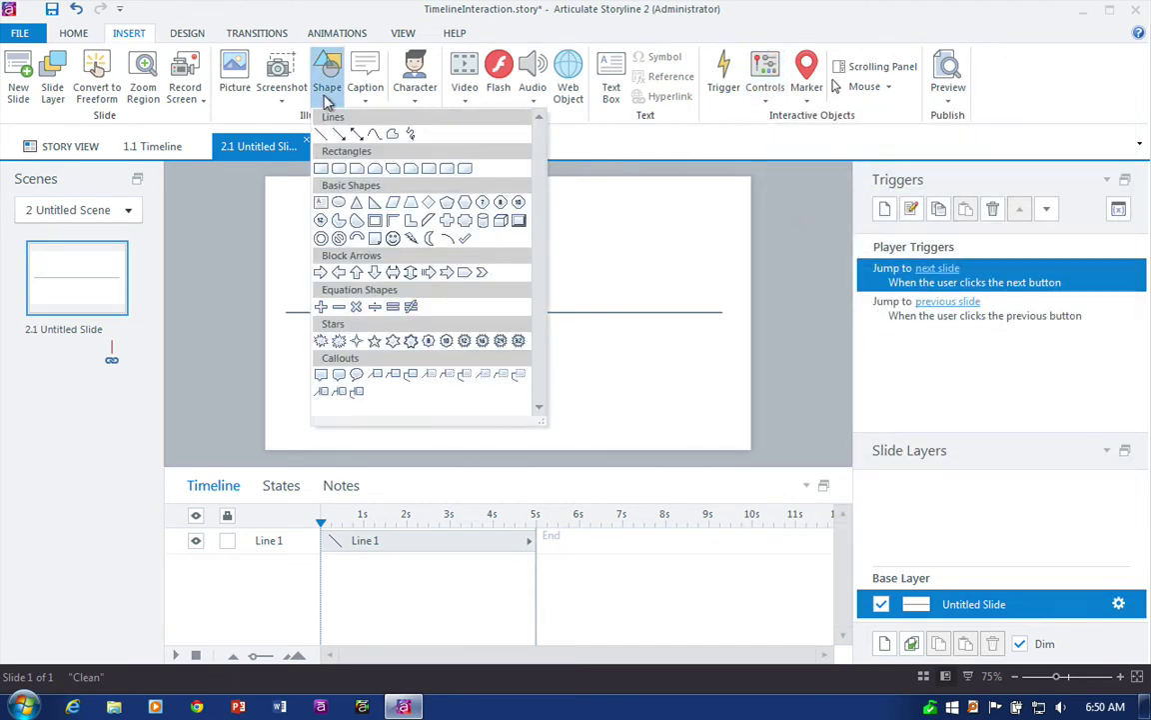
click(548, 78)
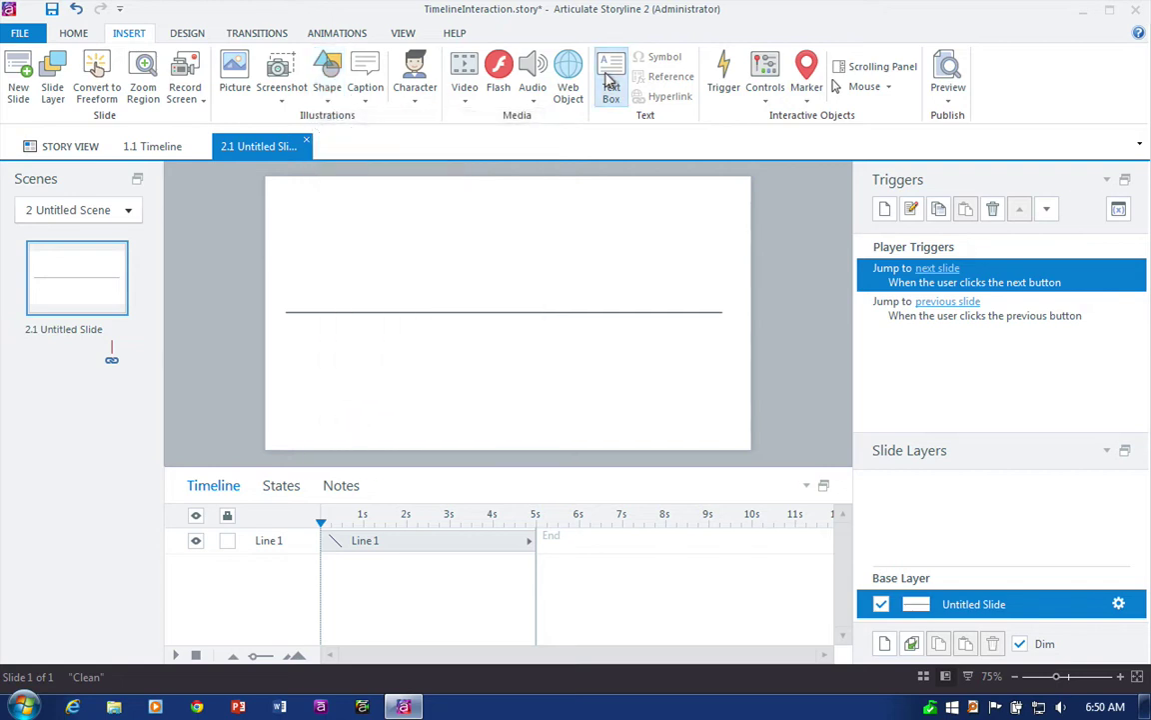
Add a text box reading 2010 and position it just below the line, in the slide's left half
click(604, 90)
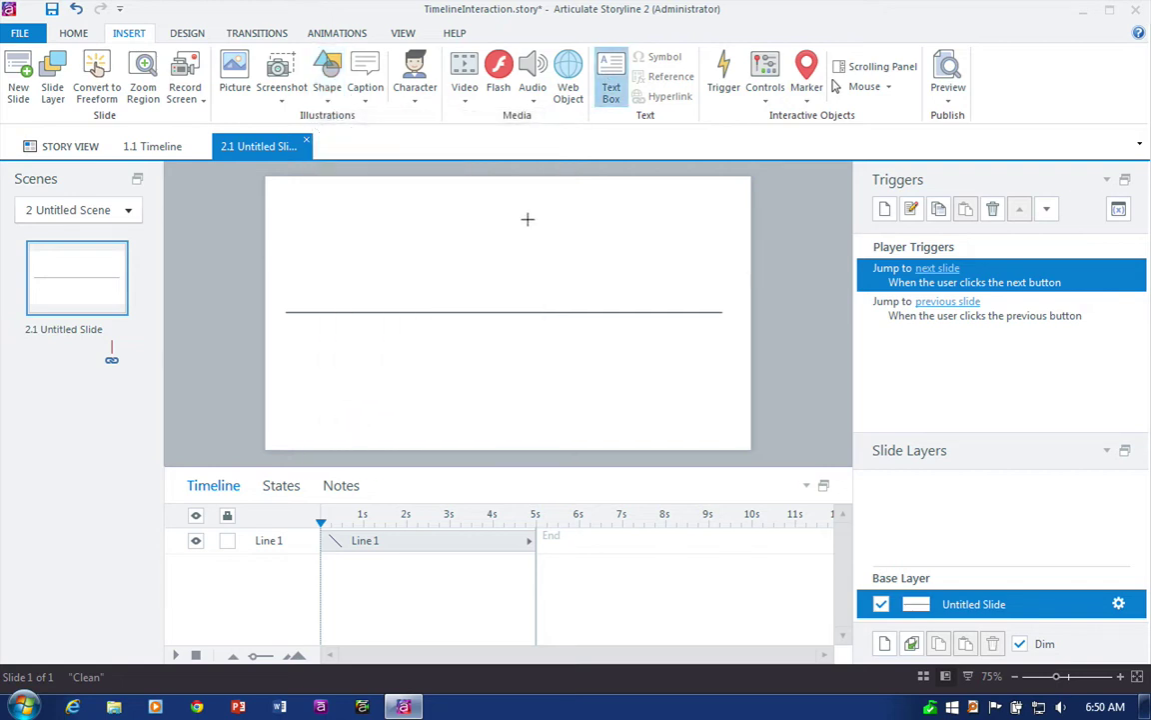
click(377, 334)
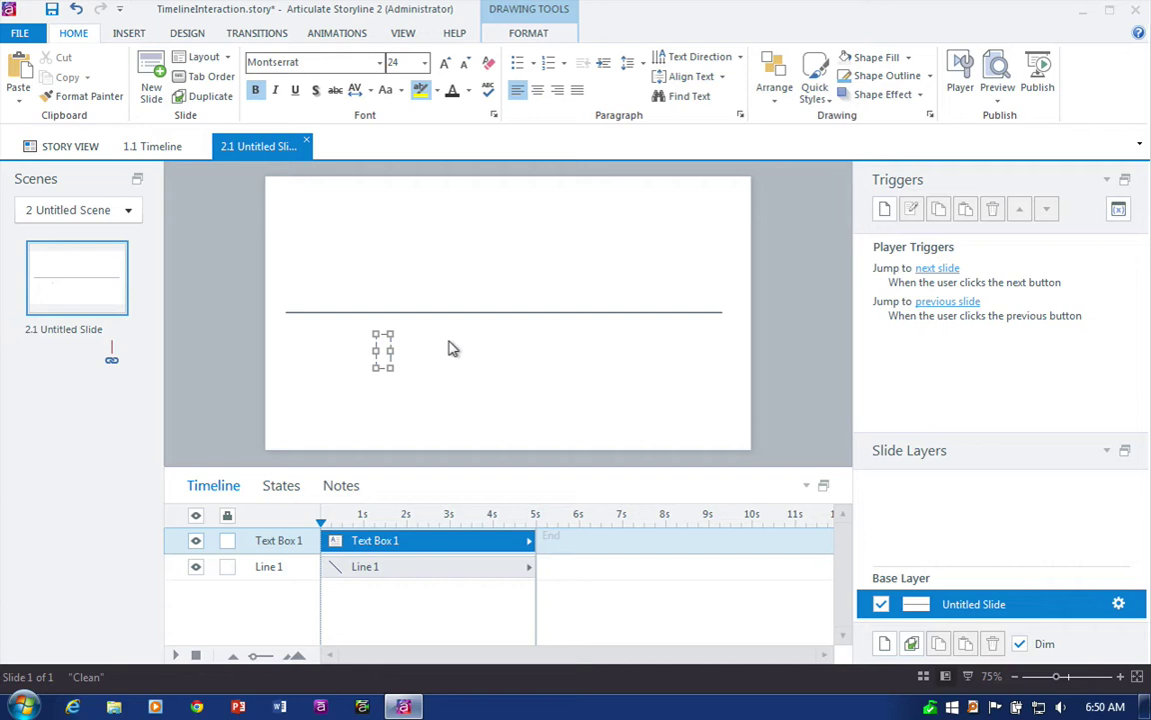
text(2010)
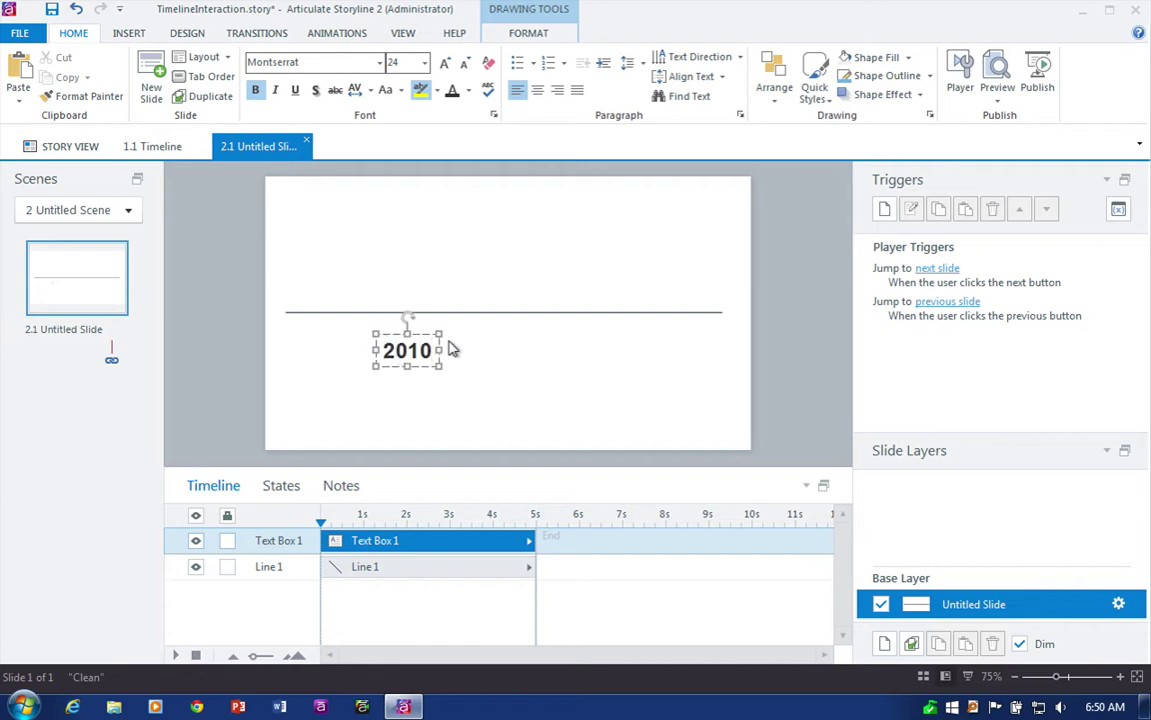
click(407, 327)
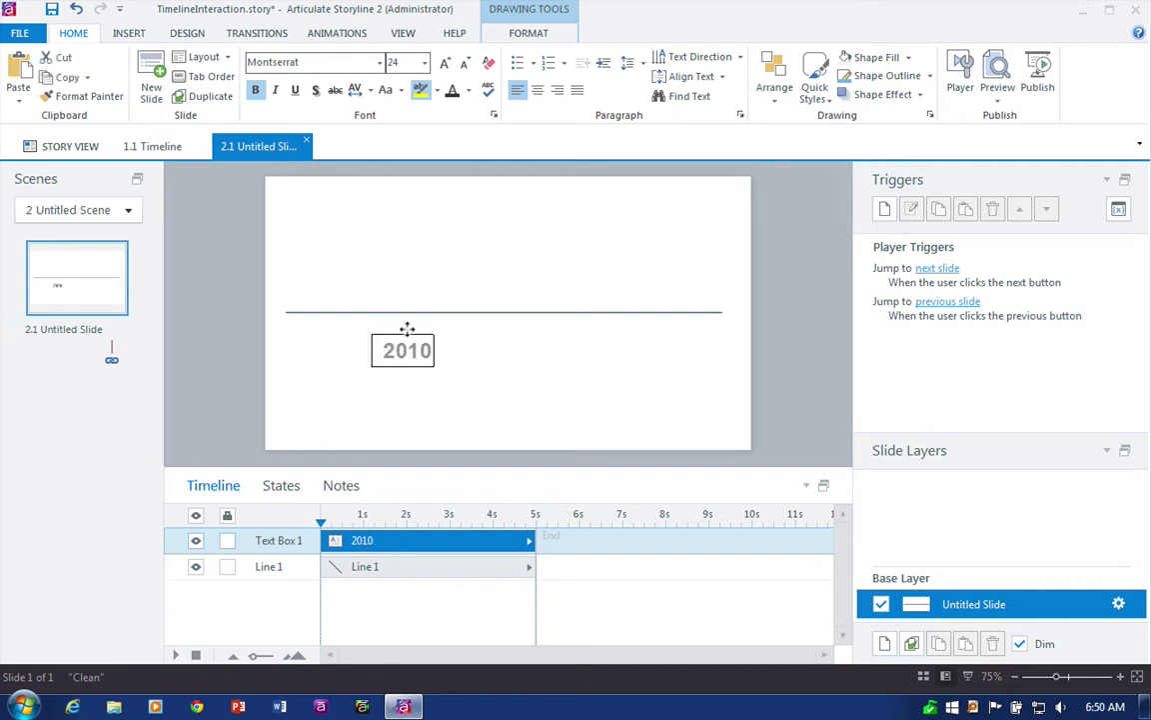
drag(407, 328, 391, 324)
Edit the 2010 text box's Normal state and insert a circle about 44 px wide on the line above the year
click(272, 485)
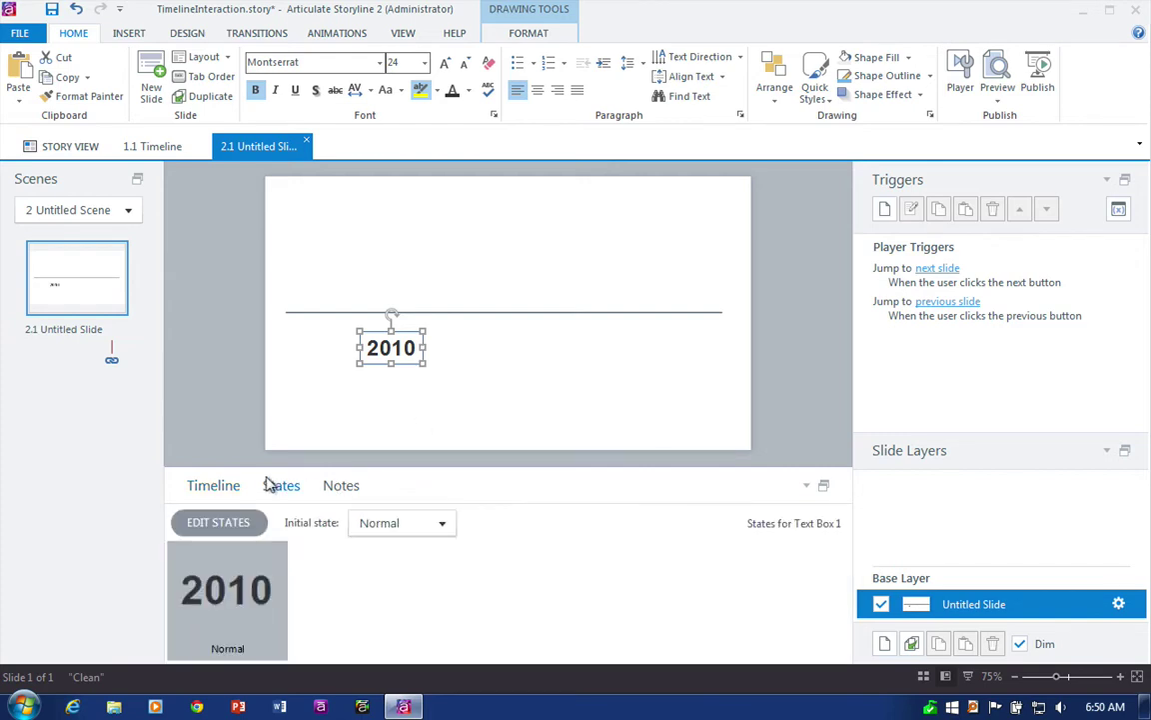
click(232, 523)
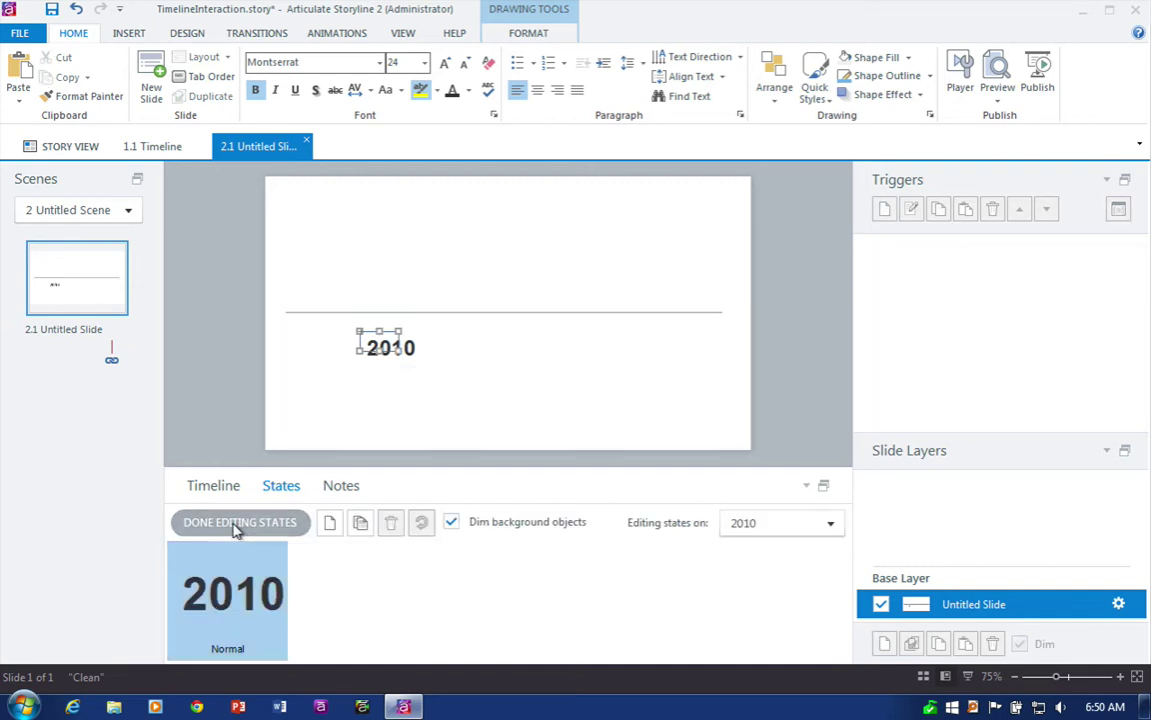
click(382, 341)
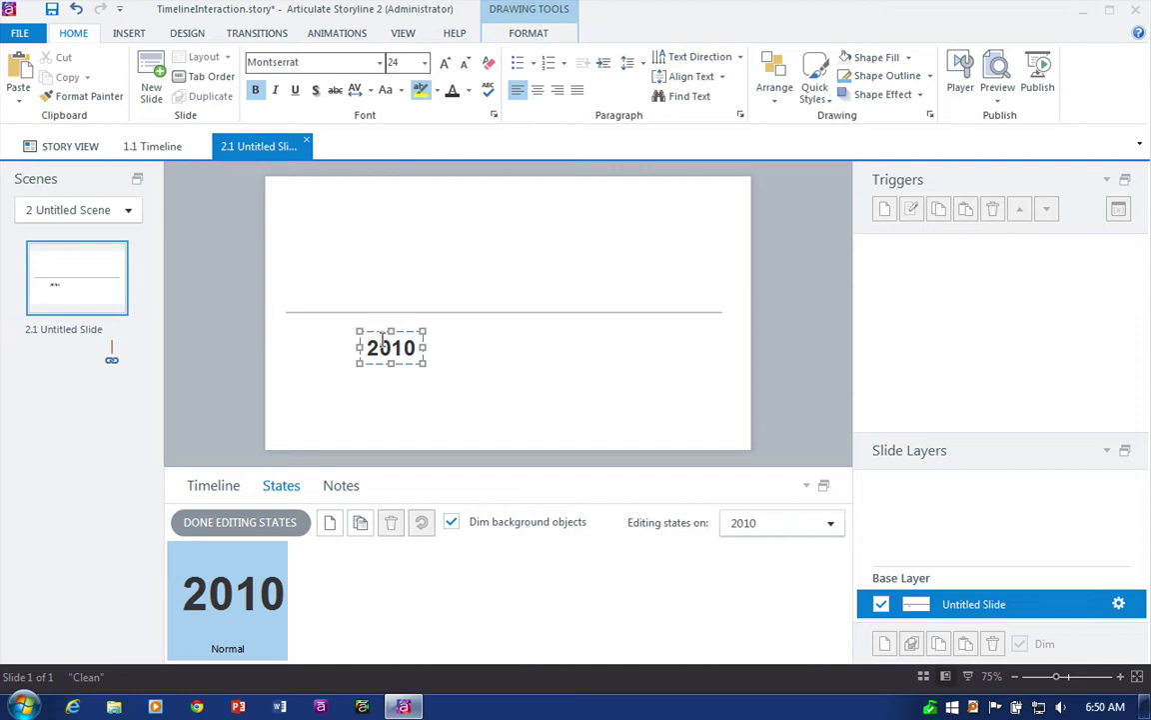
click(128, 34)
click(326, 90)
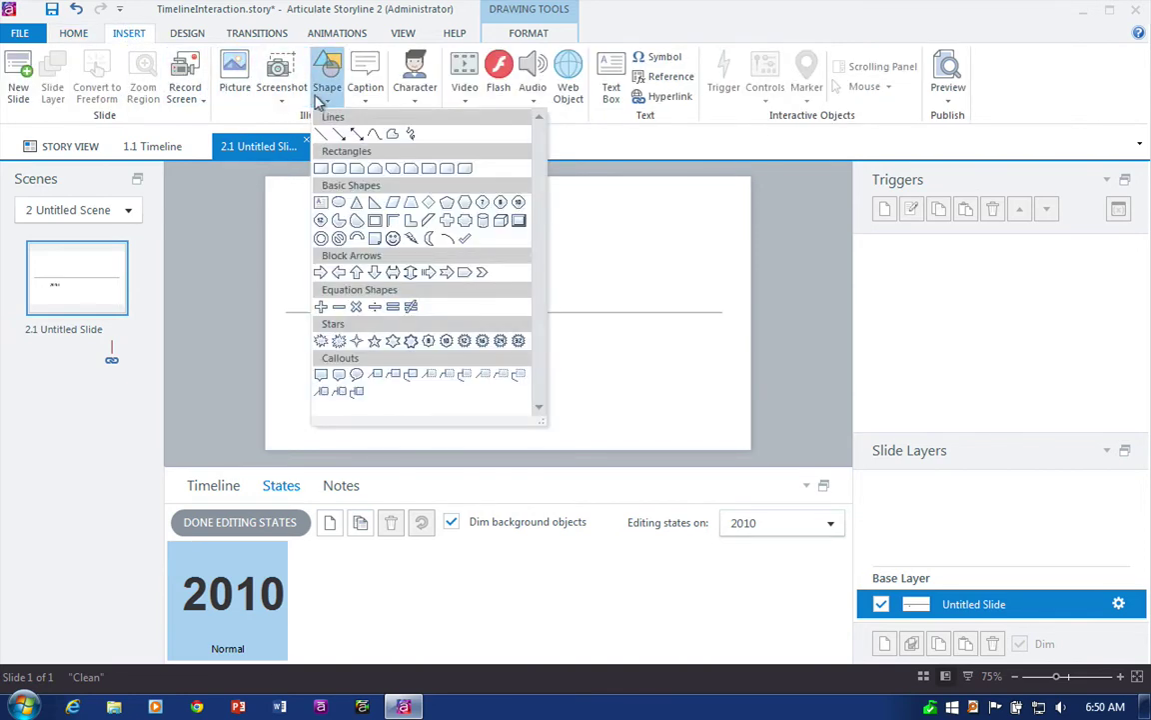
click(323, 169)
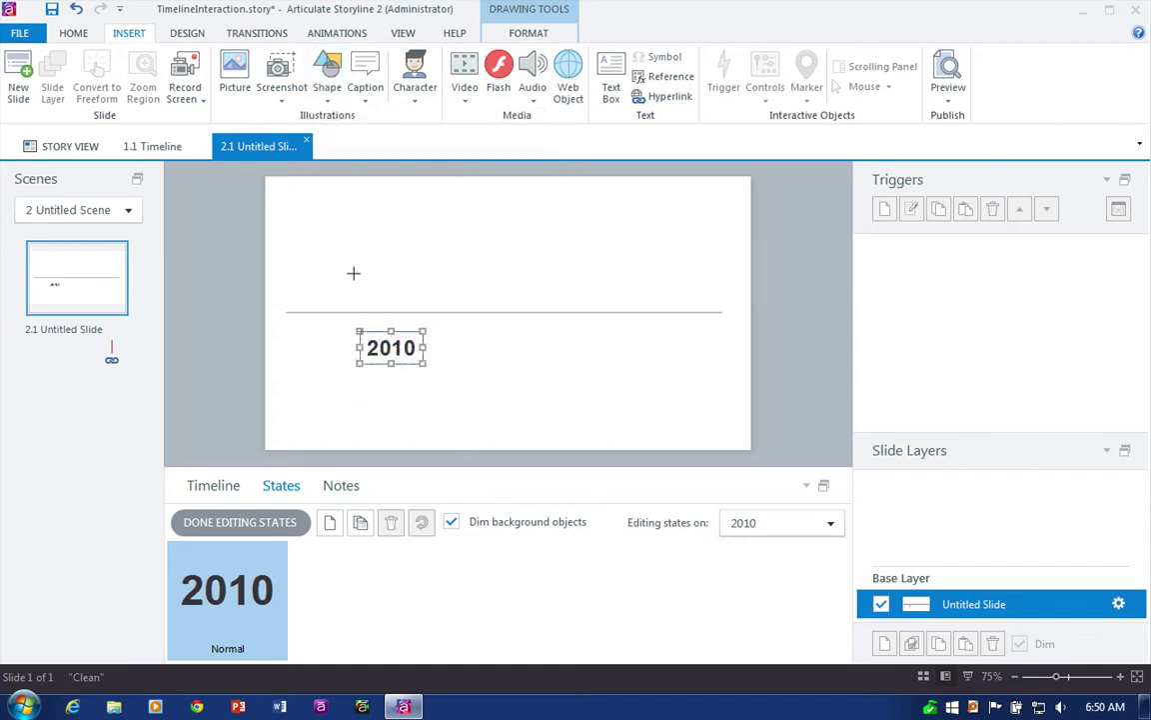
drag(376, 294, 416, 324)
click(623, 393)
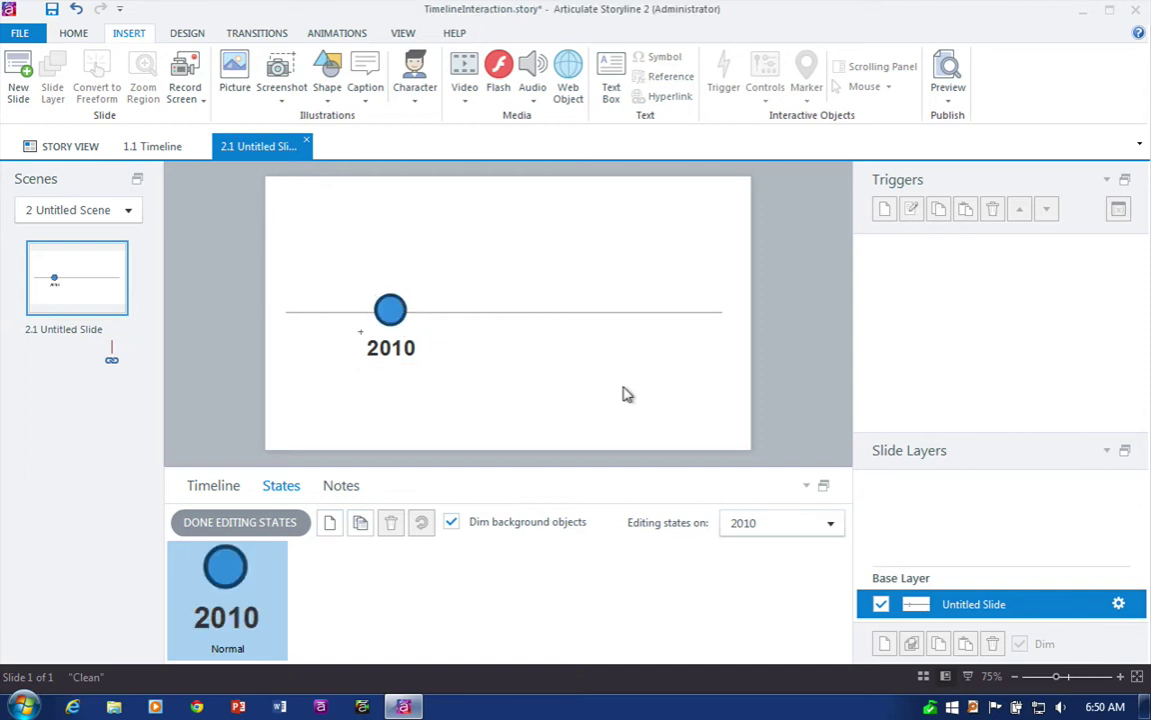
Add a Selected state to the 2010 text box
click(391, 310)
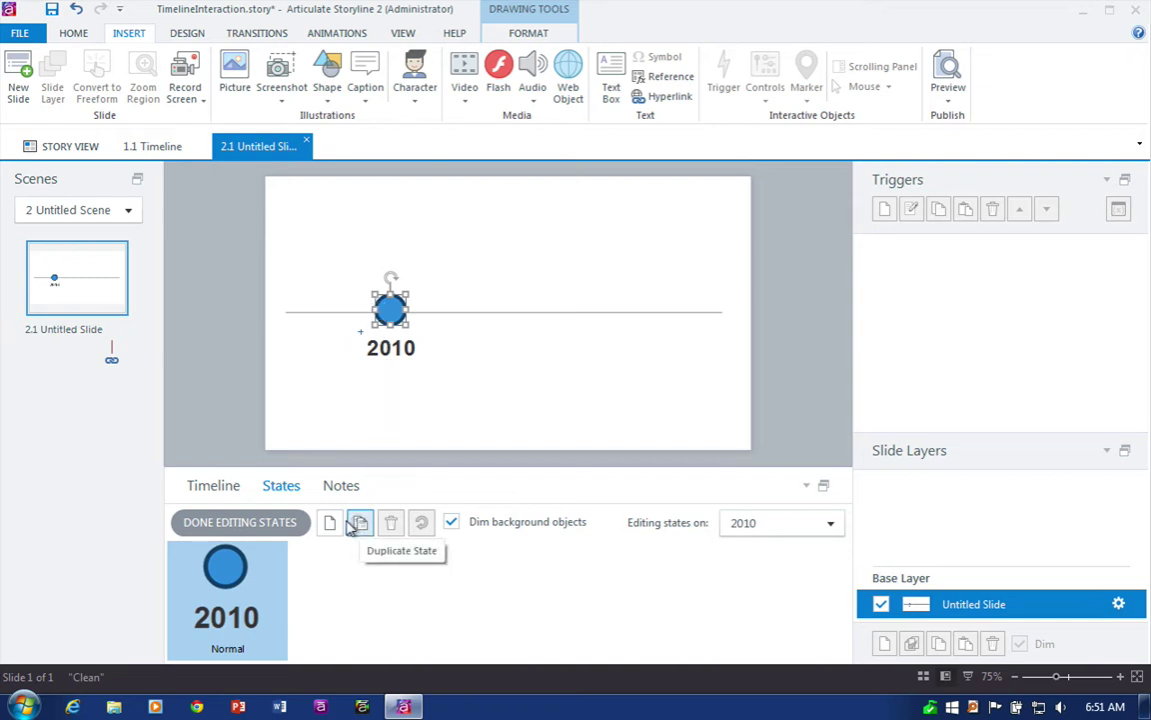
click(352, 527)
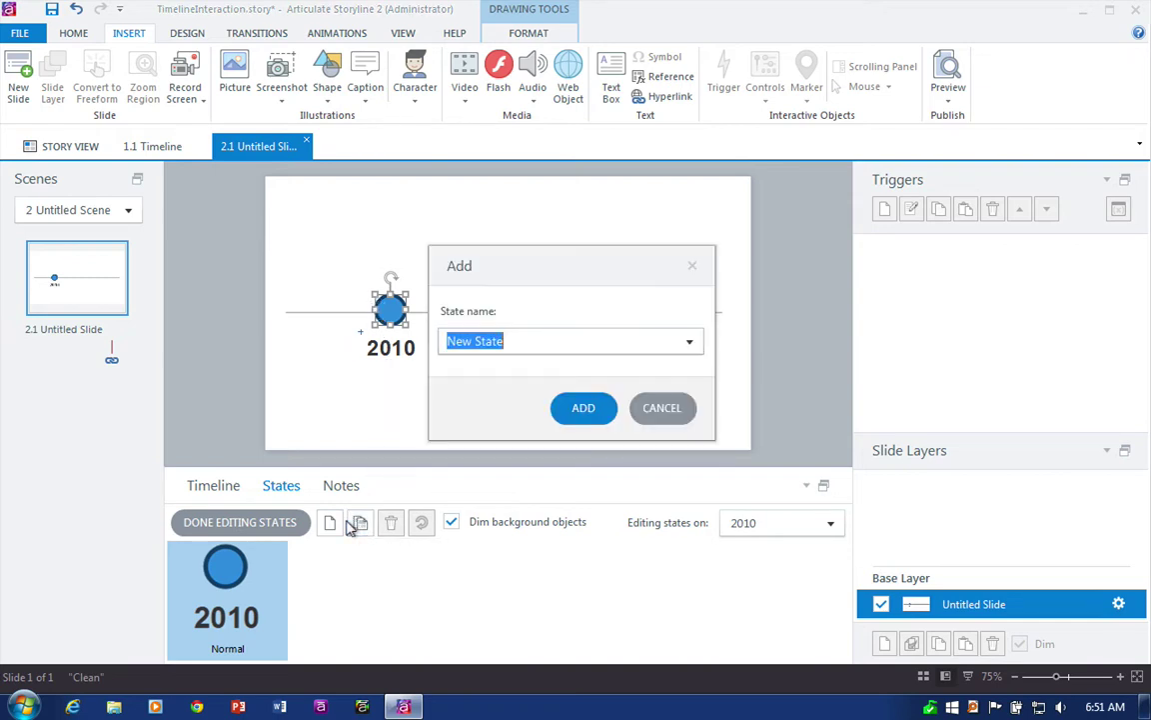
click(685, 342)
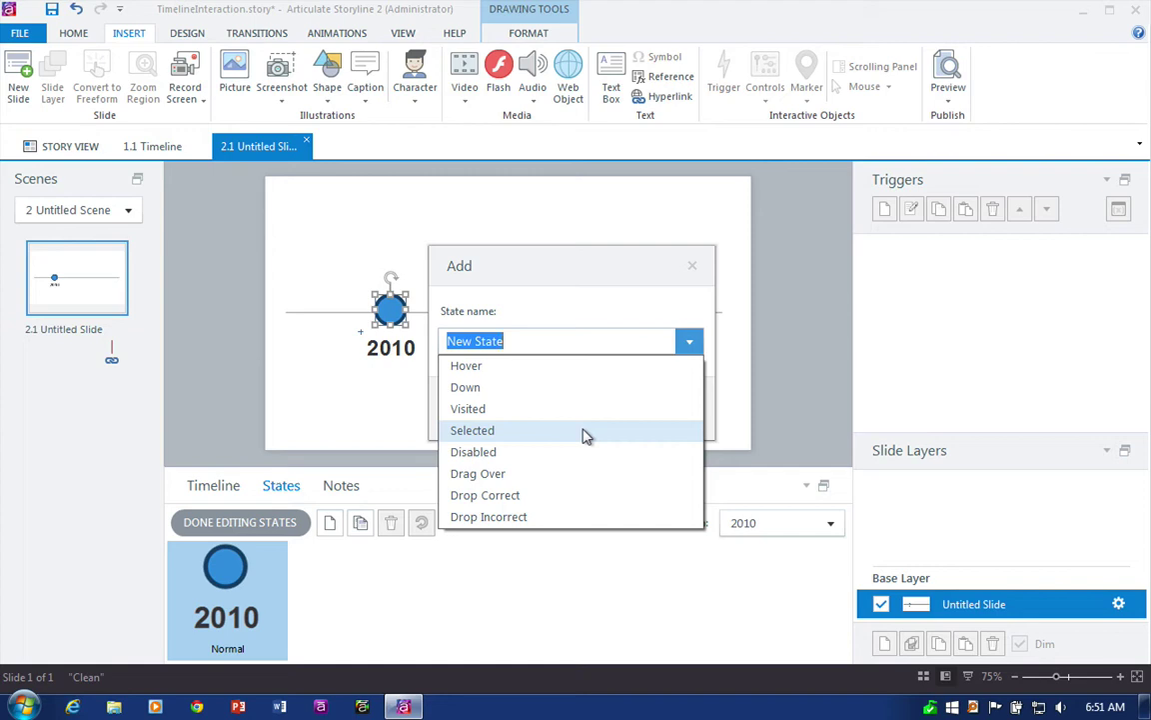
click(586, 431)
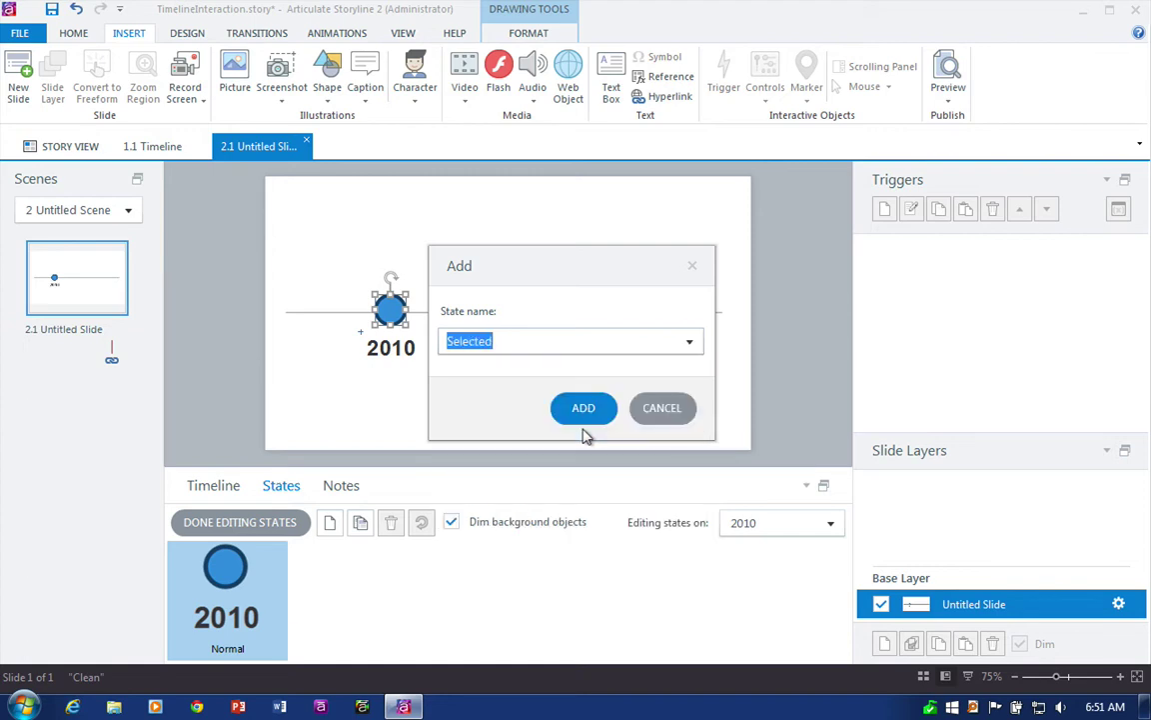
click(585, 416)
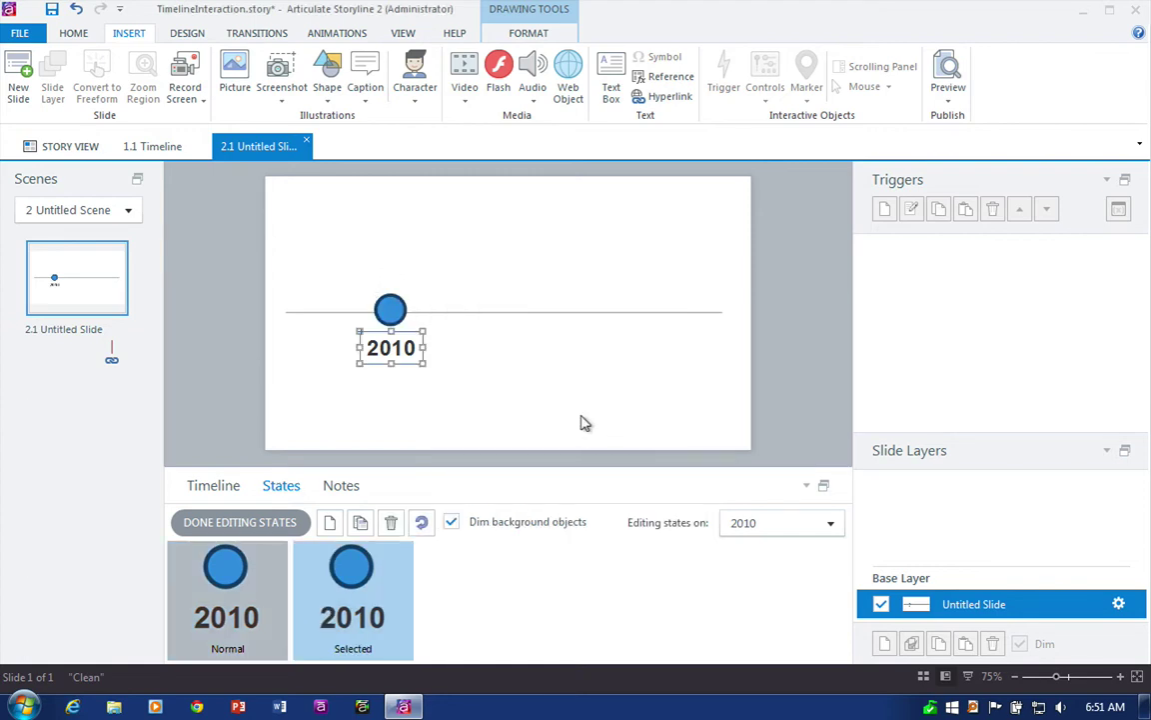
Give the circle in the Selected state a dark blue fill and a light blue outline
click(388, 304)
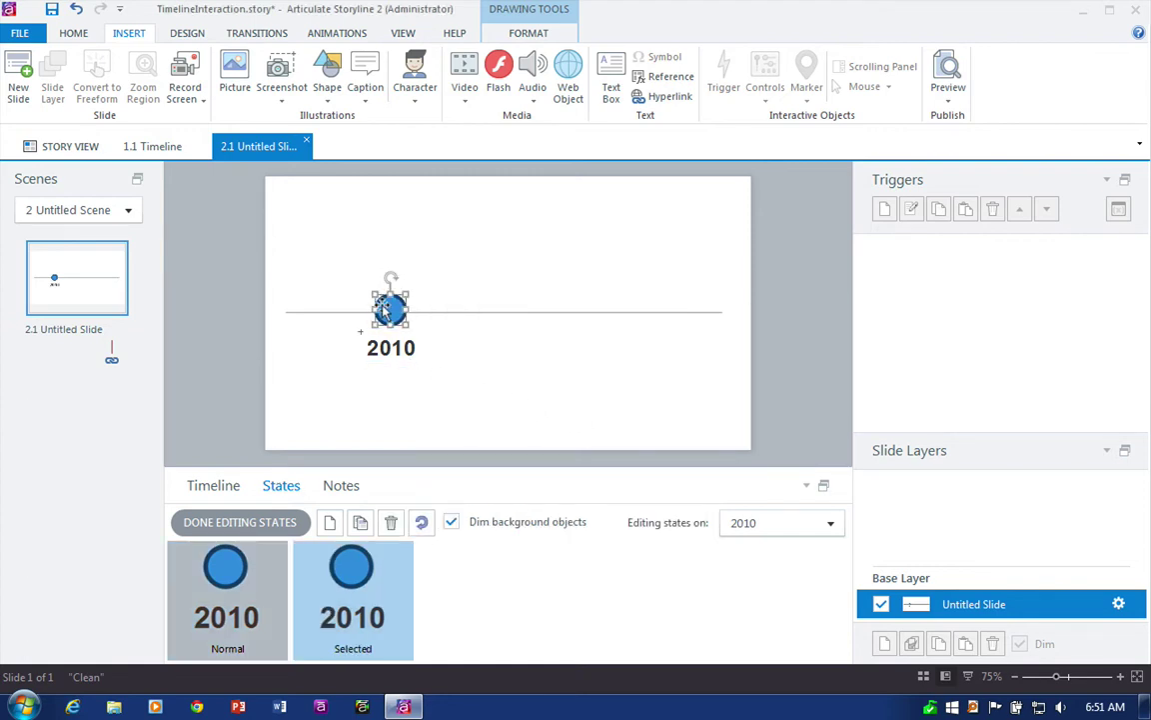
click(515, 33)
click(472, 60)
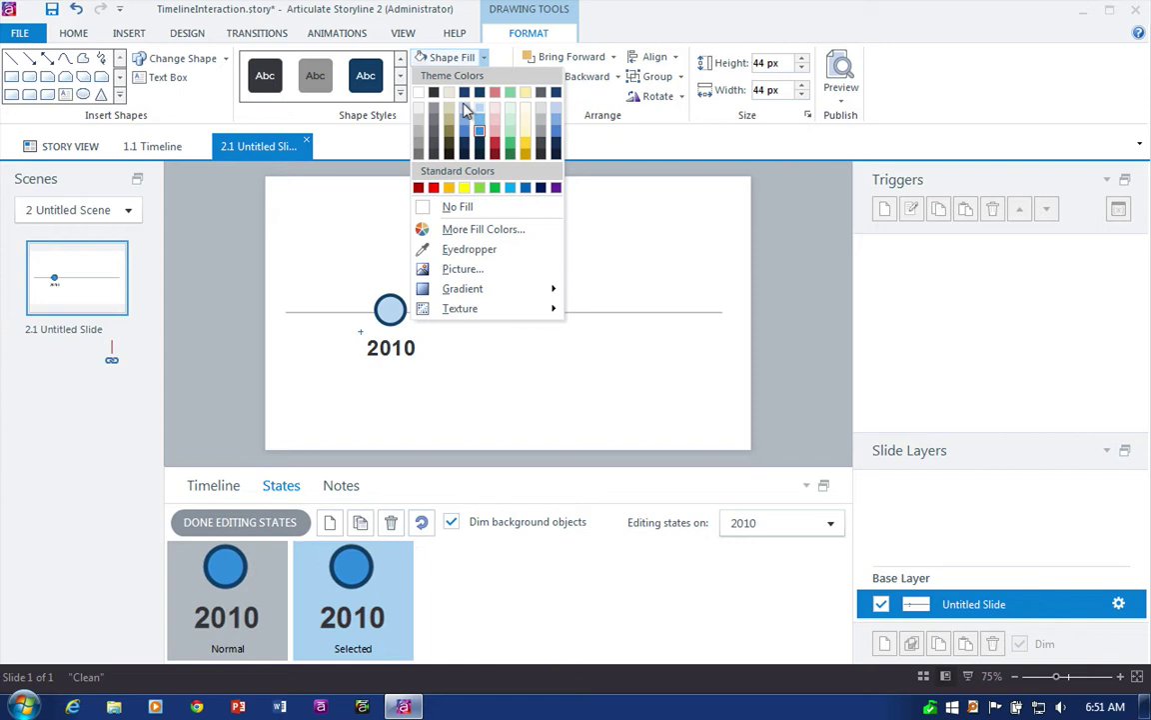
click(469, 93)
click(496, 77)
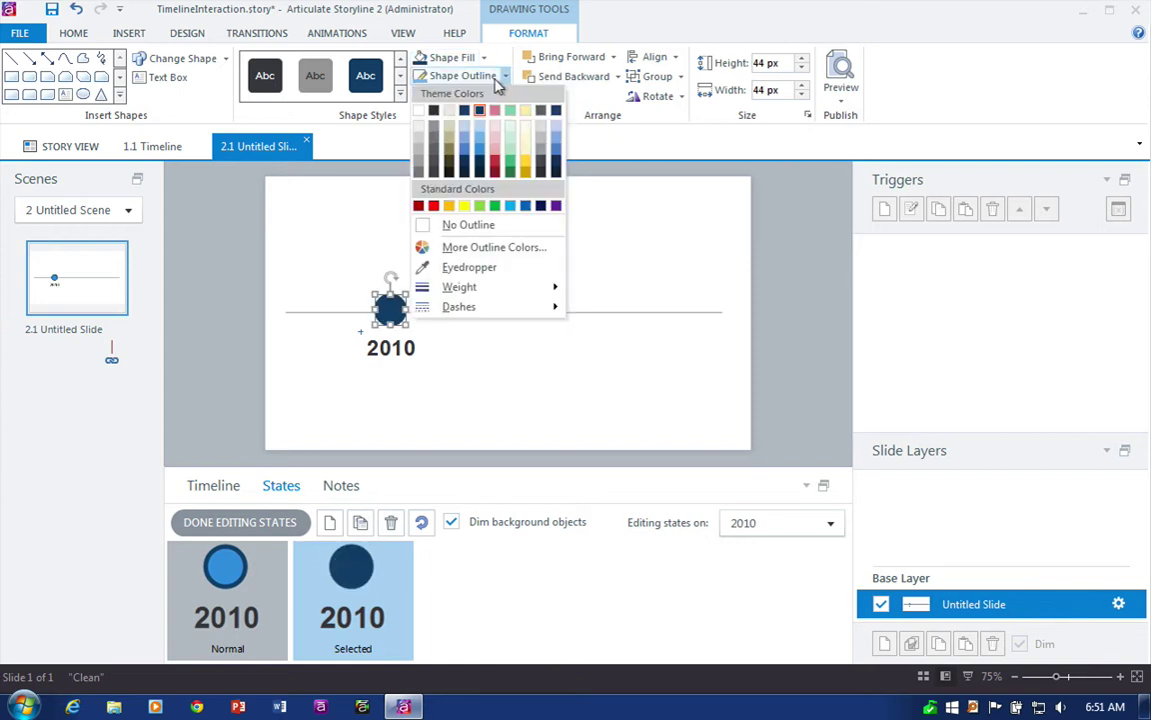
click(430, 128)
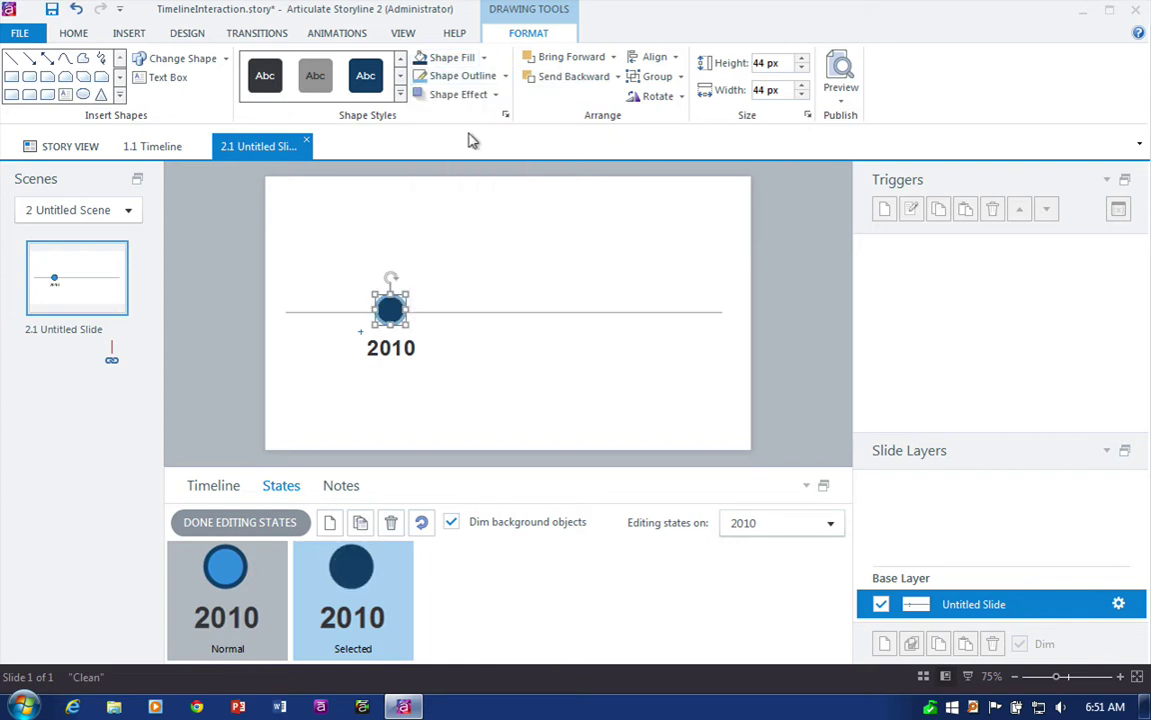
Change the circle's fill to white in the Normal state of the 2010 text box
click(235, 578)
click(319, 597)
click(235, 592)
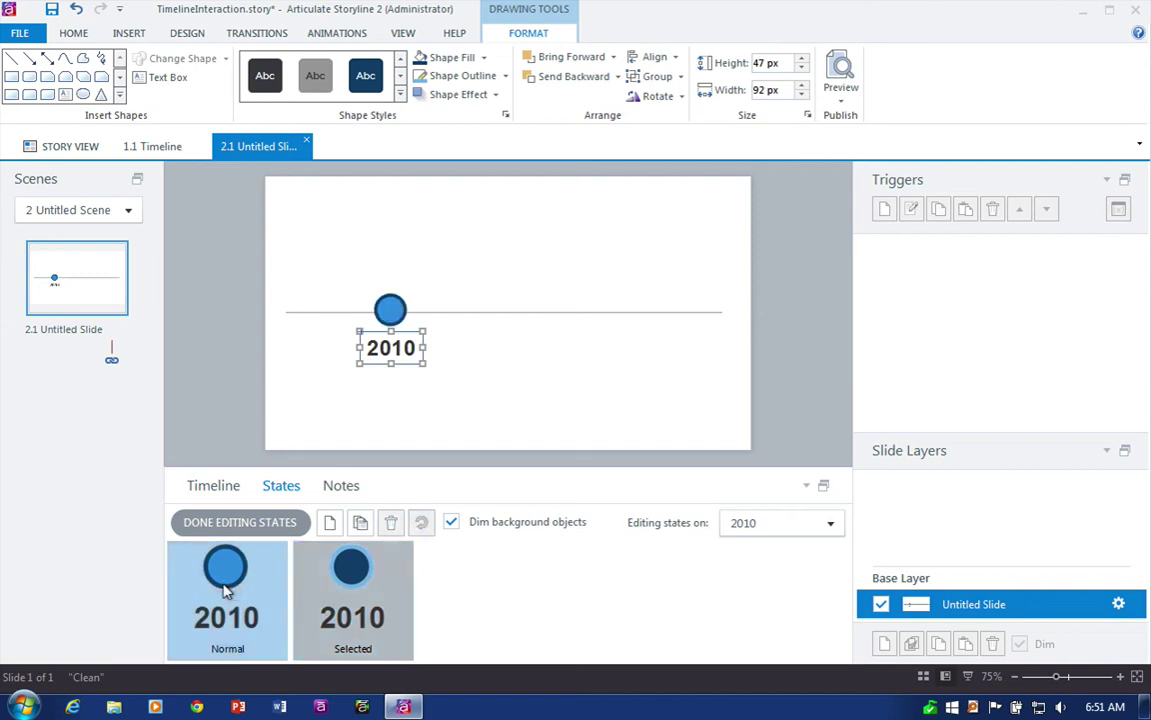
click(390, 309)
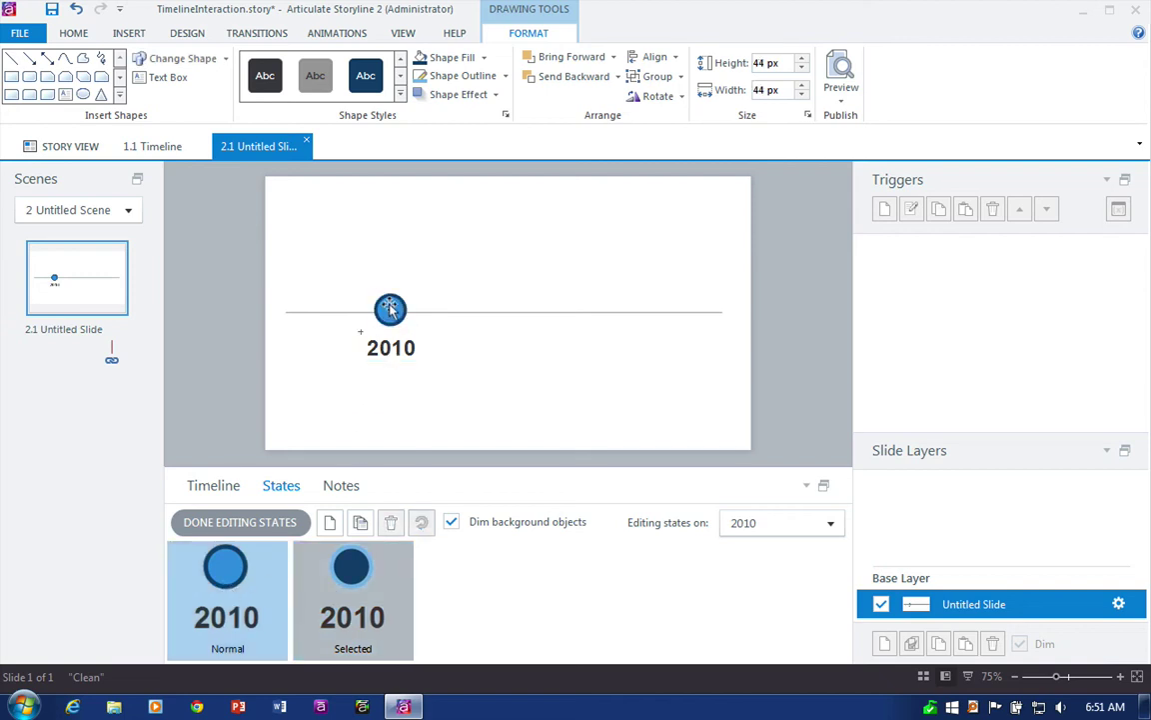
click(444, 57)
click(419, 92)
click(524, 192)
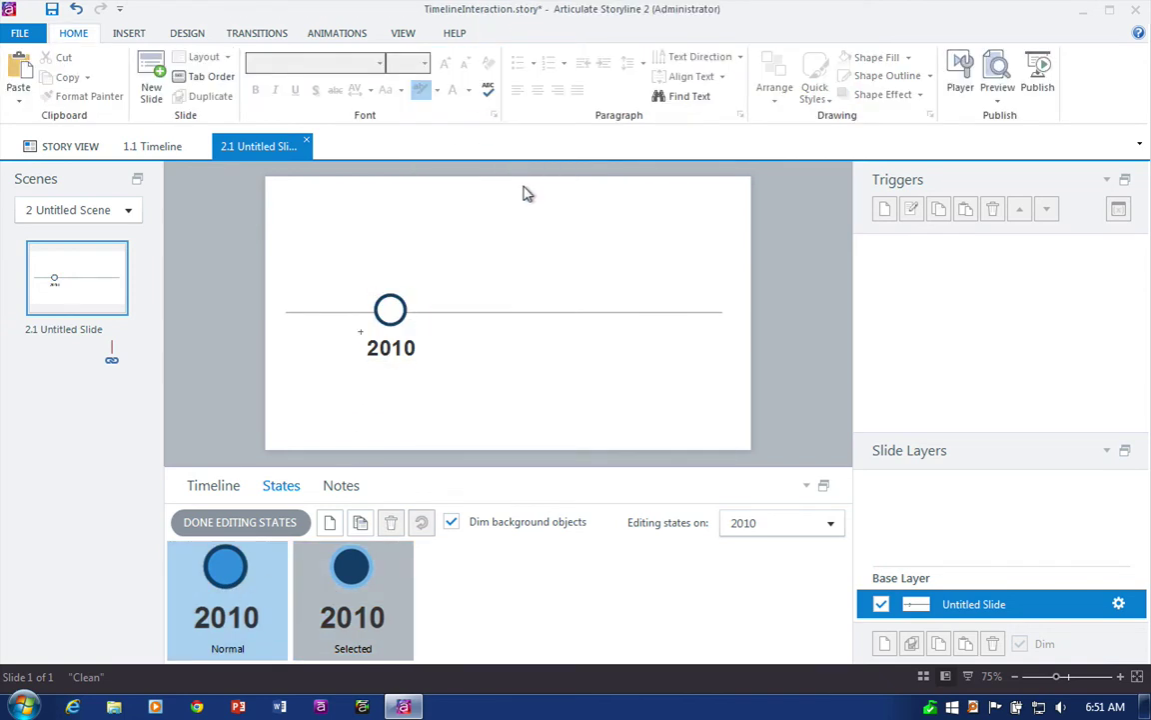
Check the Selected state of the 2010 text box, finish editing its states and deselect it
click(352, 564)
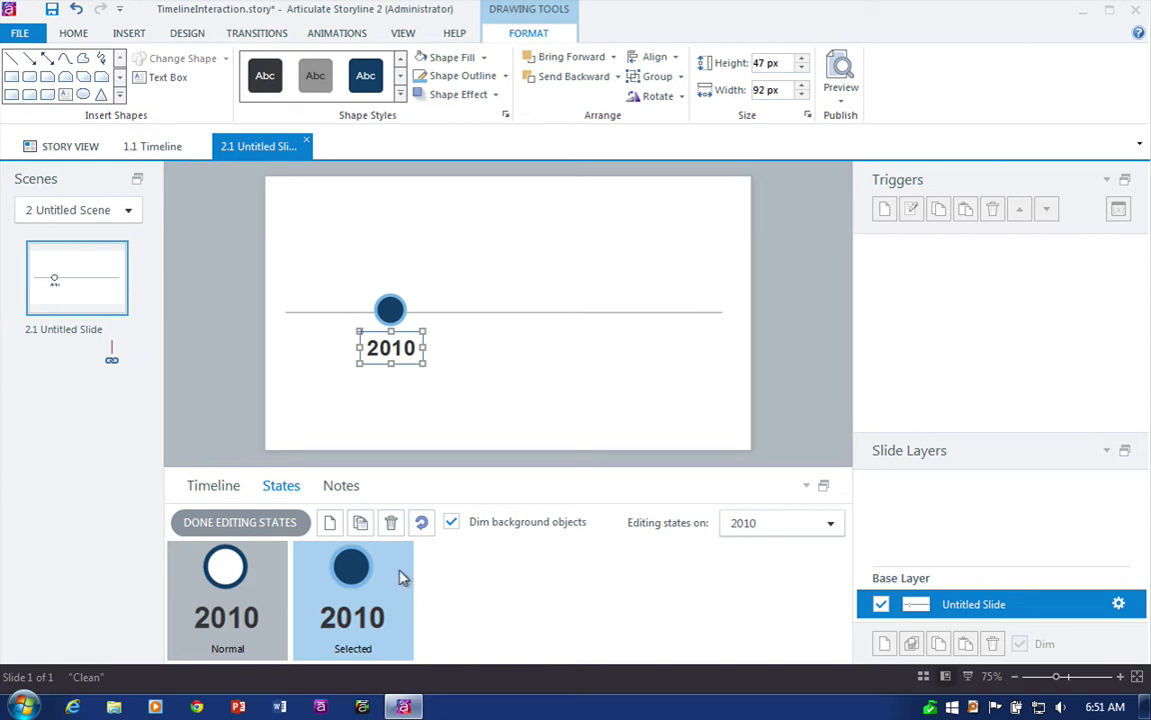
click(258, 523)
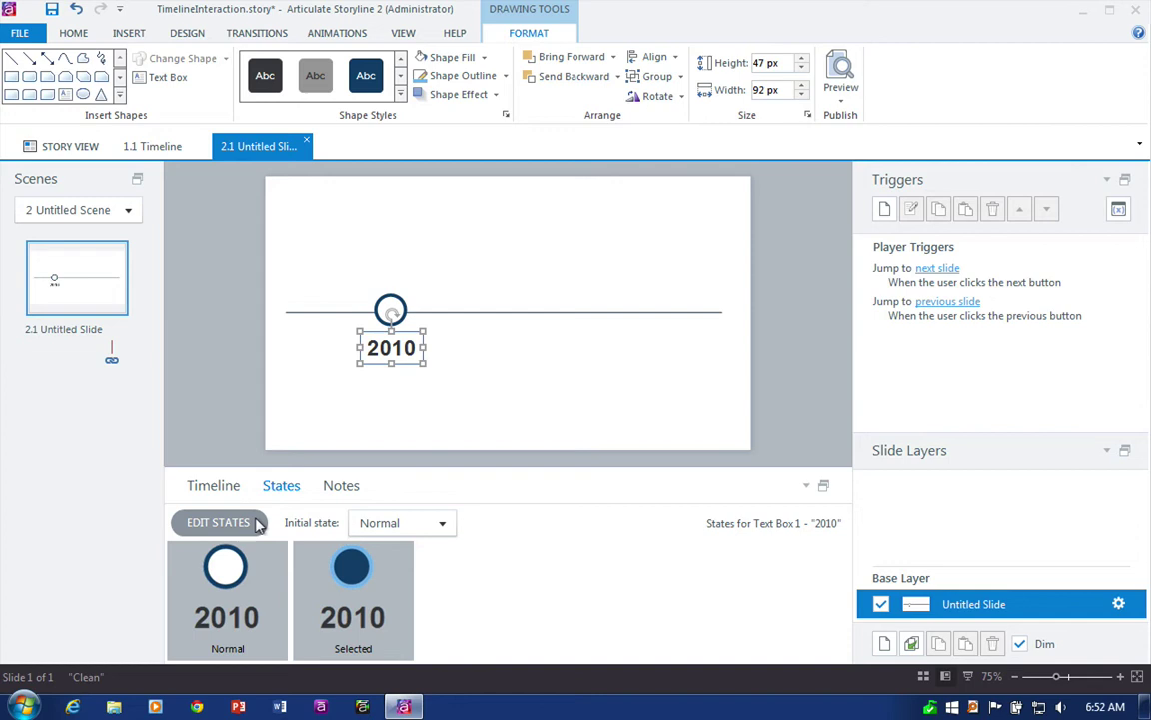
drag(323, 207, 450, 288)
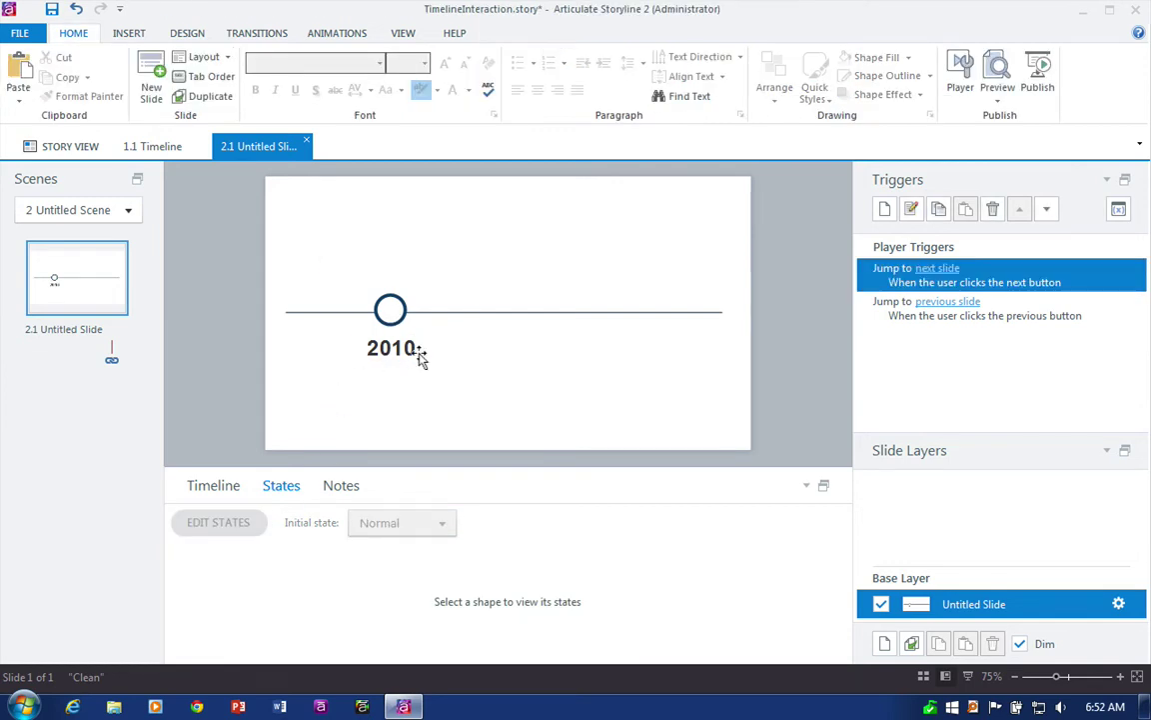
Add a new slide layer and name it 2010
click(884, 644)
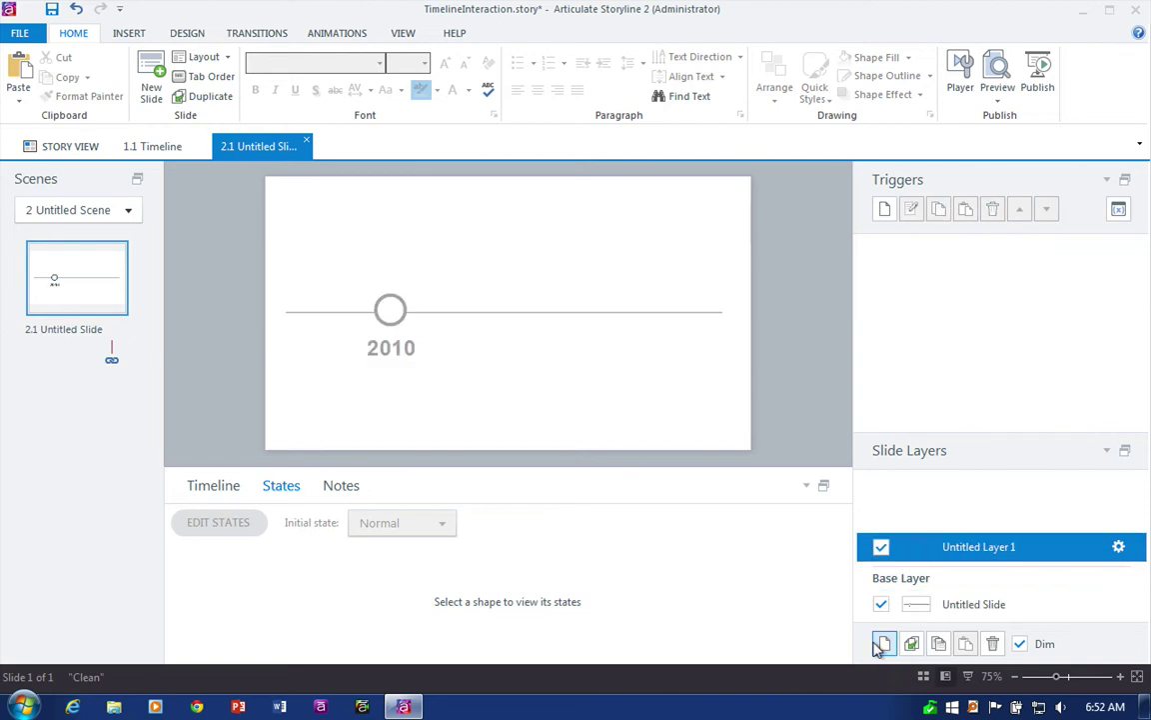
double_click(949, 546)
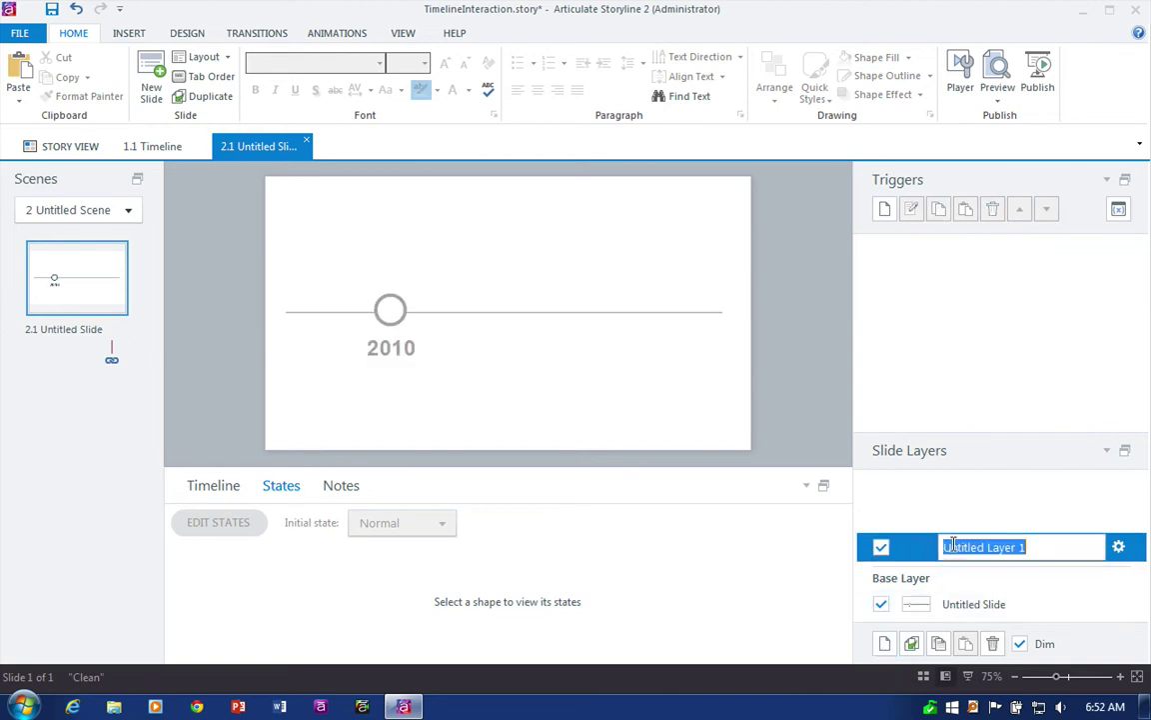
text(20)
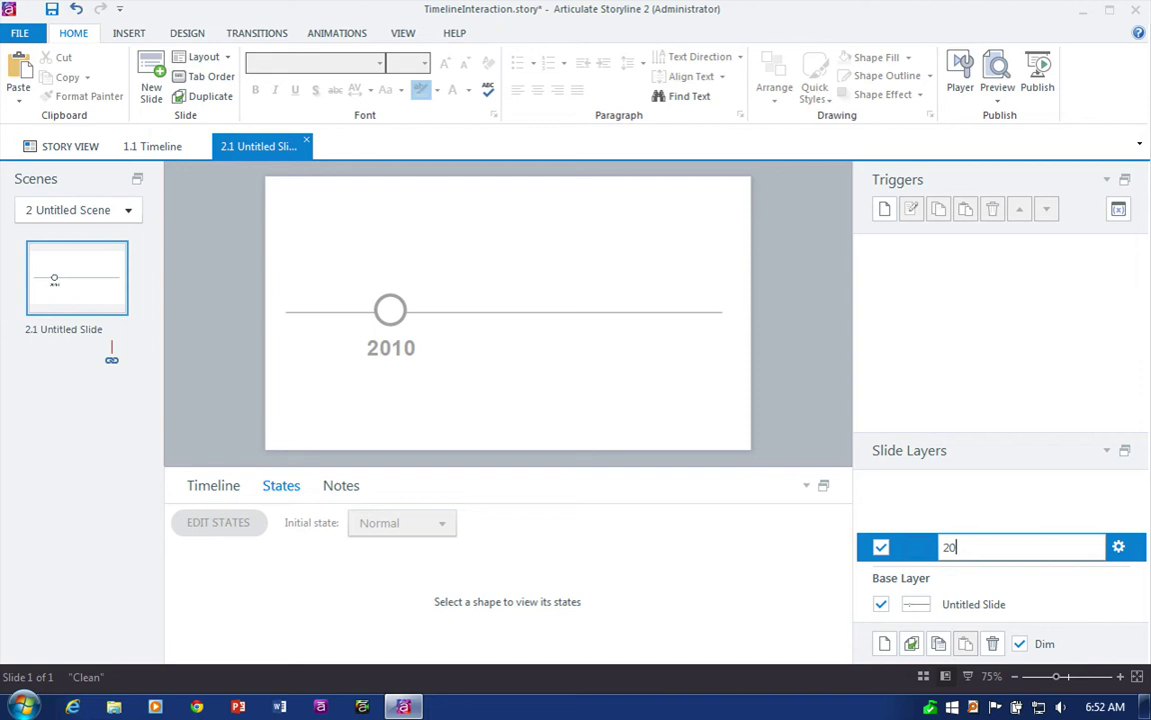
text(10)
key(Return)
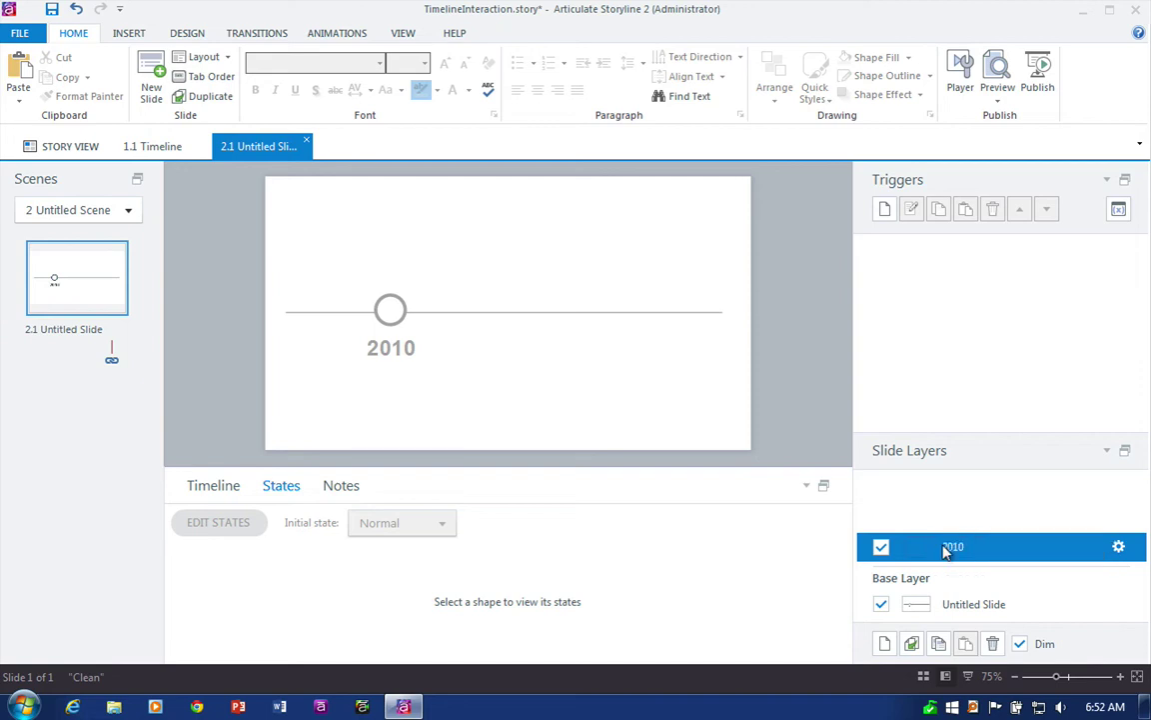
Draw a rounded rectangle above the 2010 marker on the 2010 layer and make its corners only slightly rounded
click(121, 34)
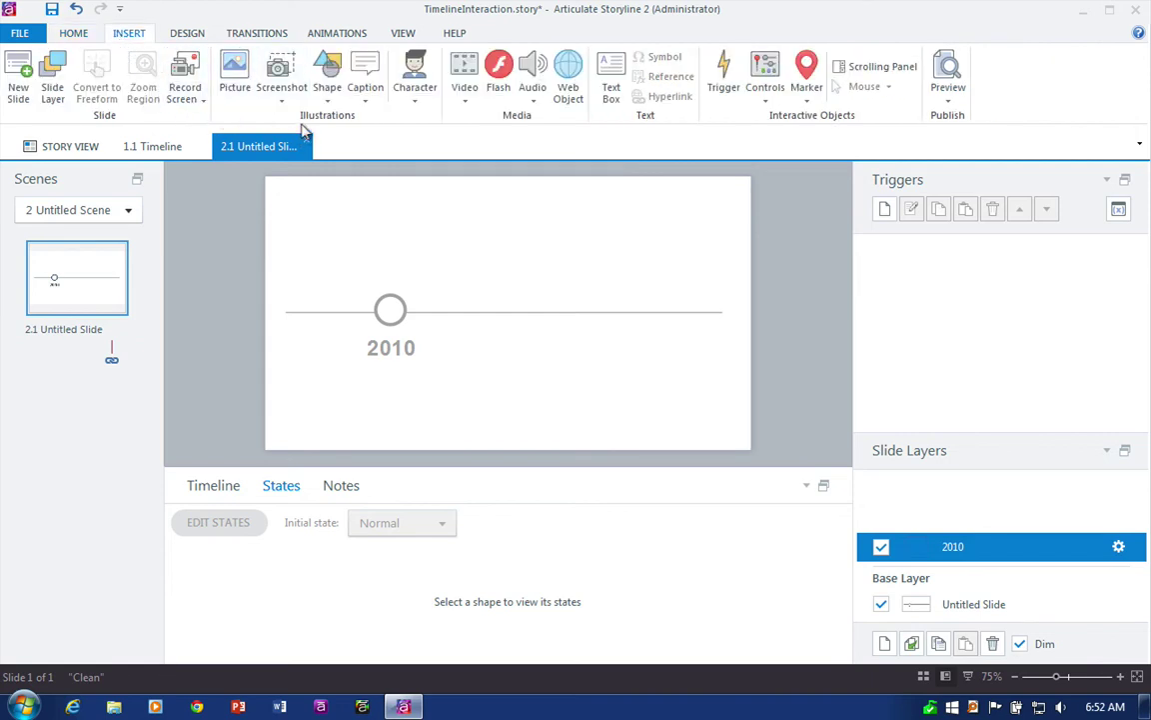
click(327, 90)
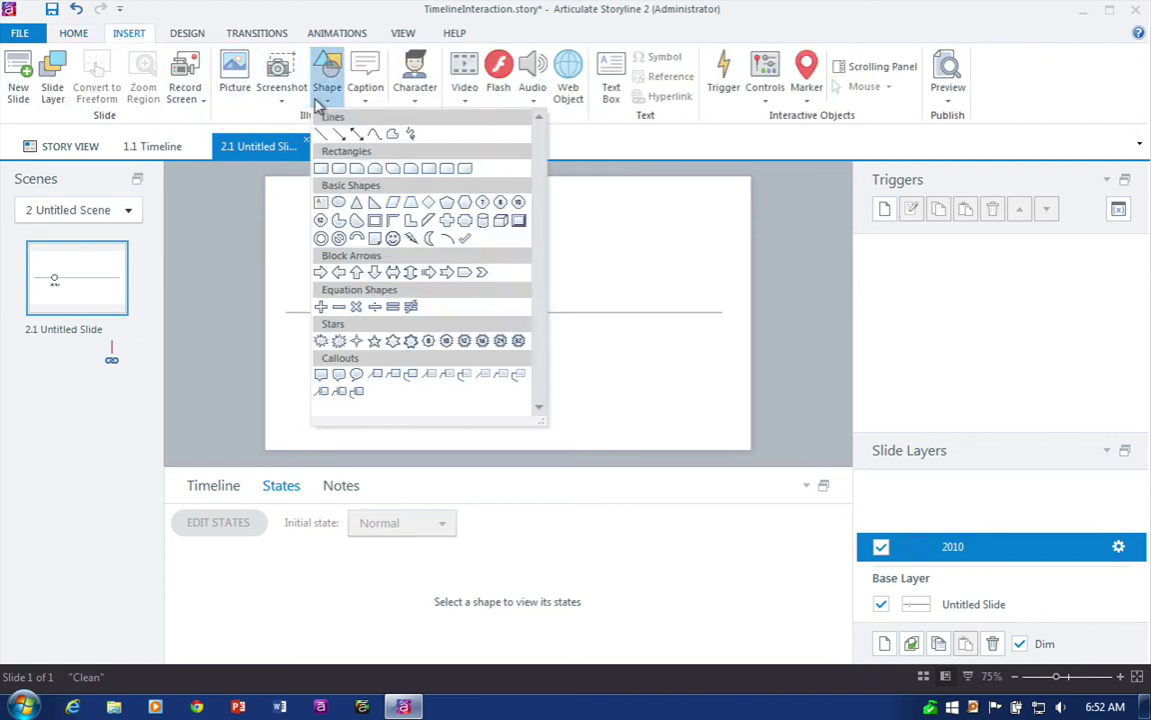
click(321, 170)
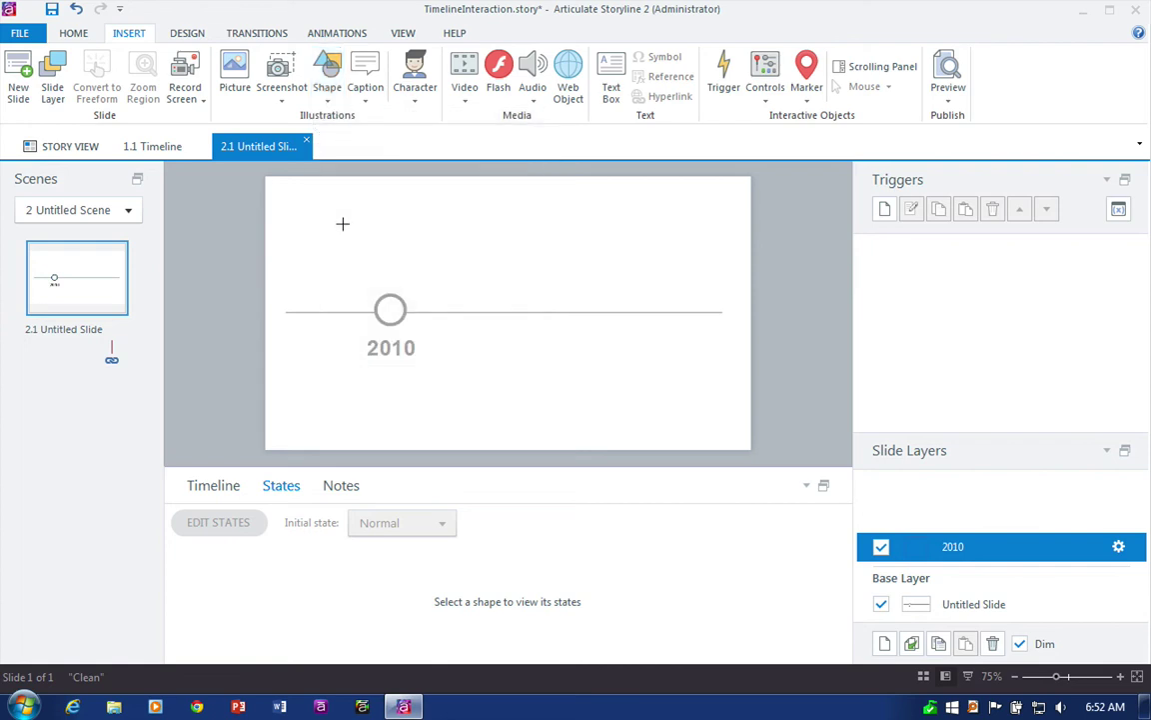
click(355, 101)
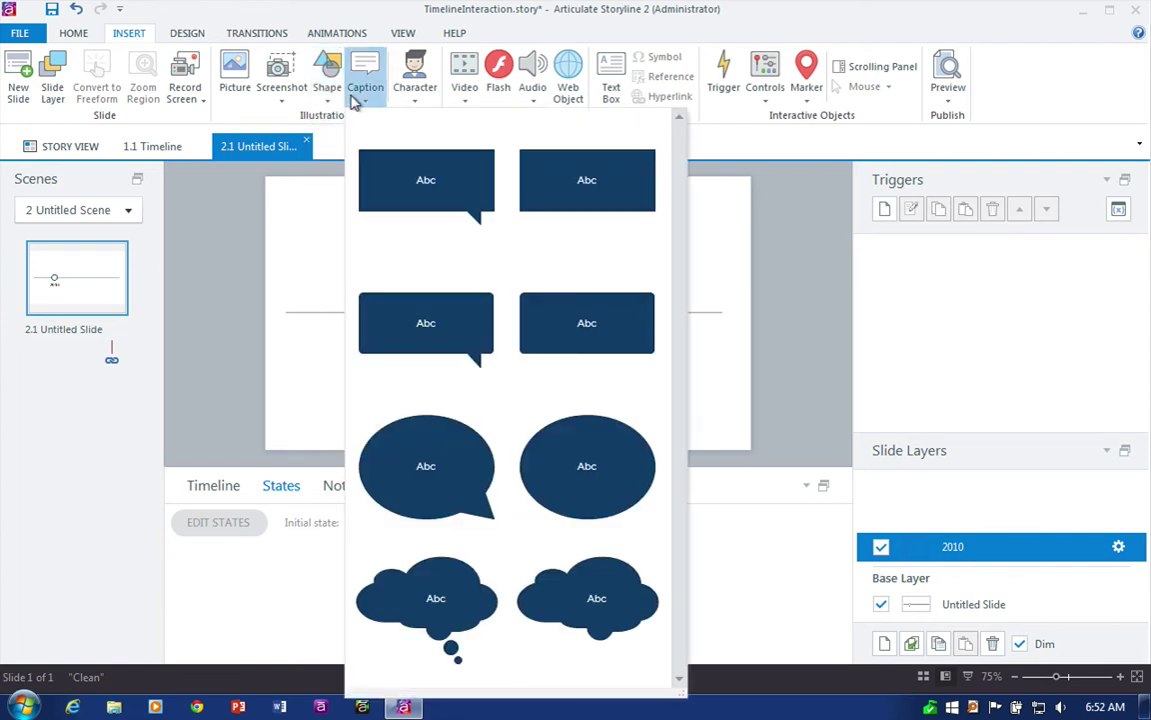
click(339, 98)
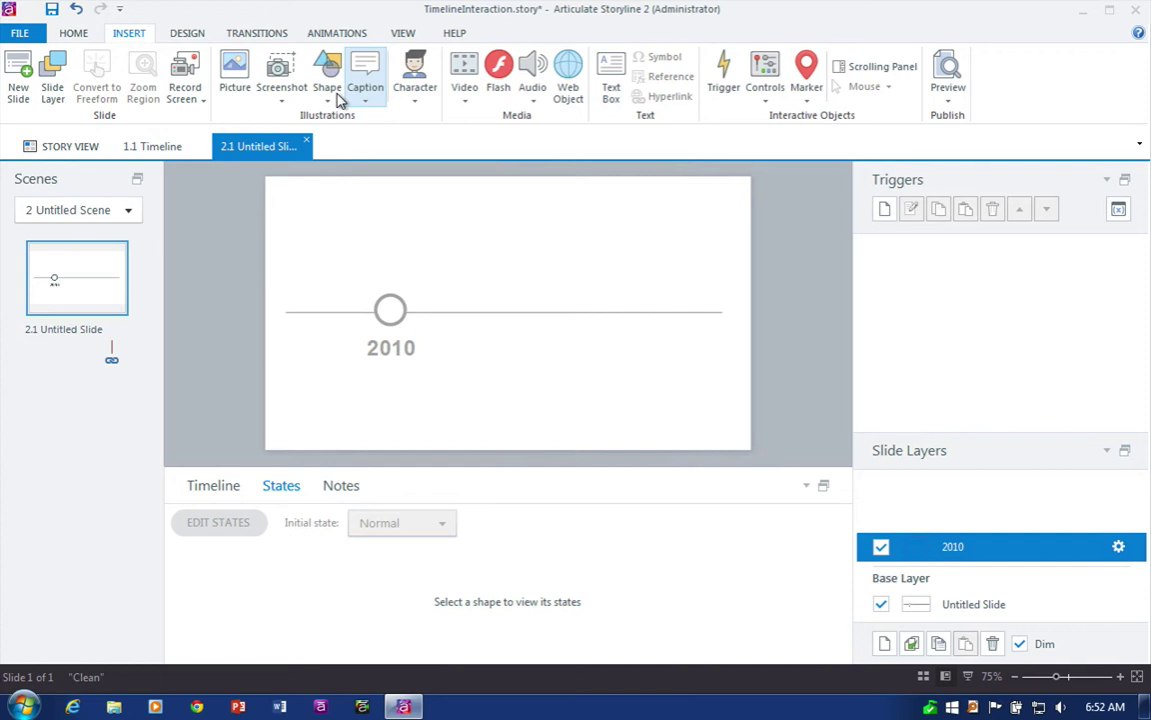
click(329, 92)
click(339, 168)
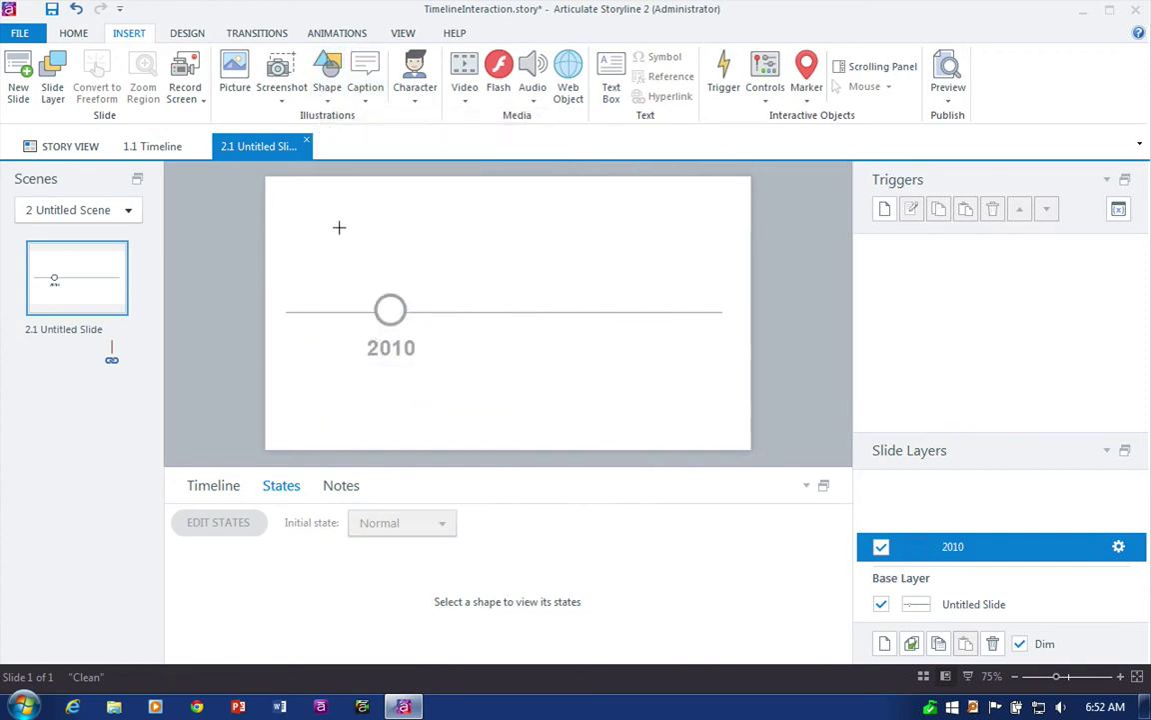
drag(334, 213, 443, 276)
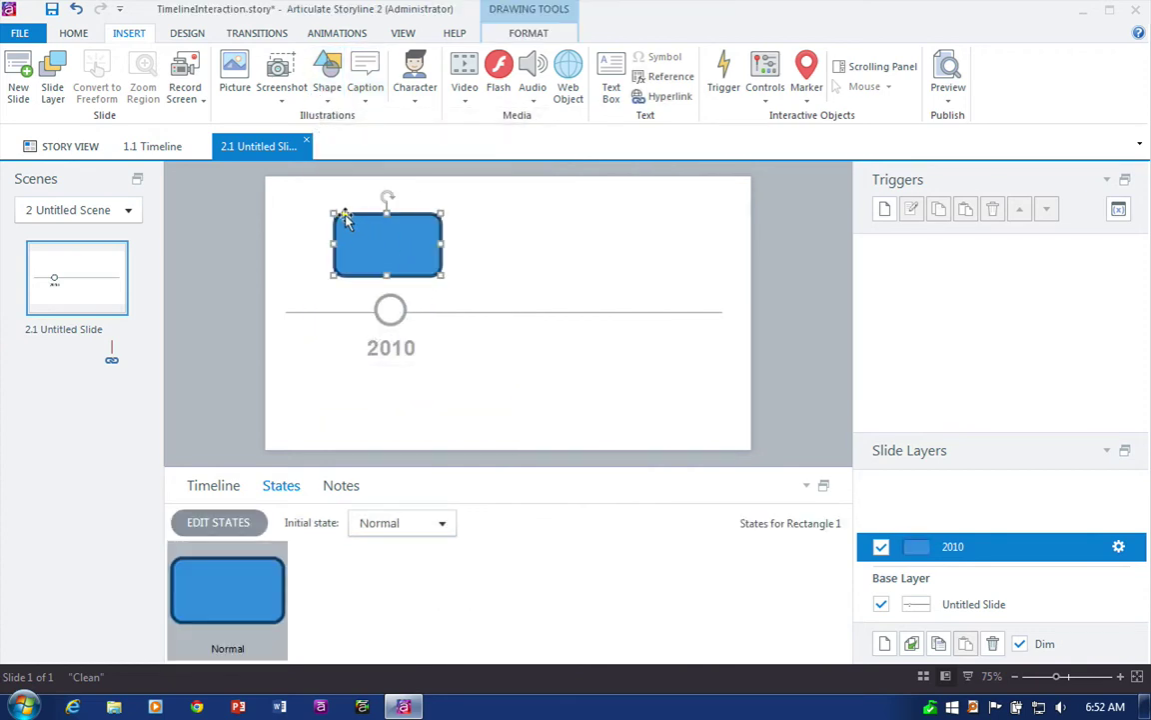
drag(344, 214, 389, 224)
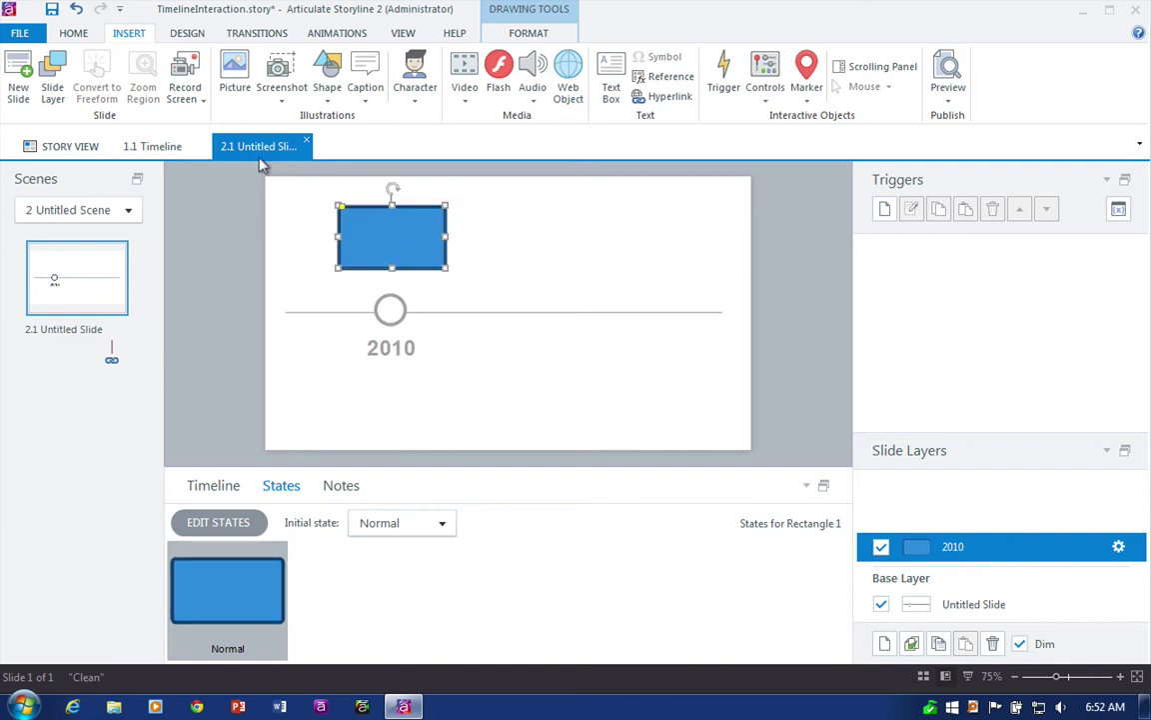
Add a small downward-pointing triangle and place it on the rectangle's lower edge, centred above the 2010 circle
click(326, 88)
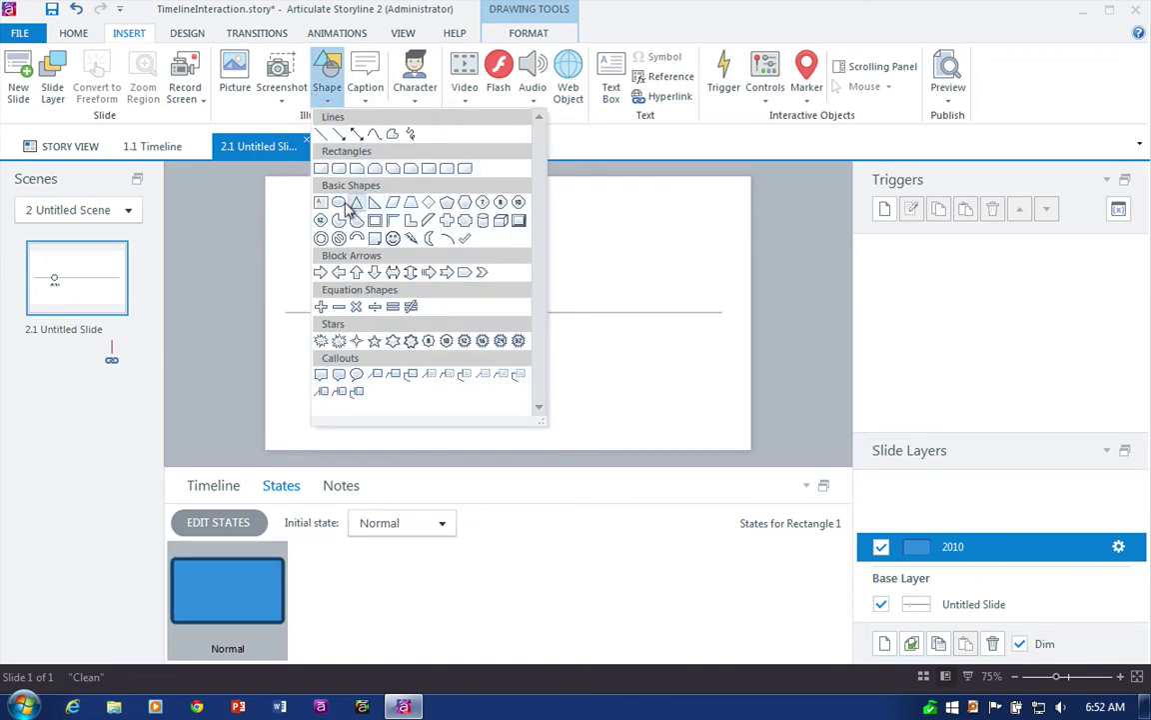
click(357, 203)
click(491, 249)
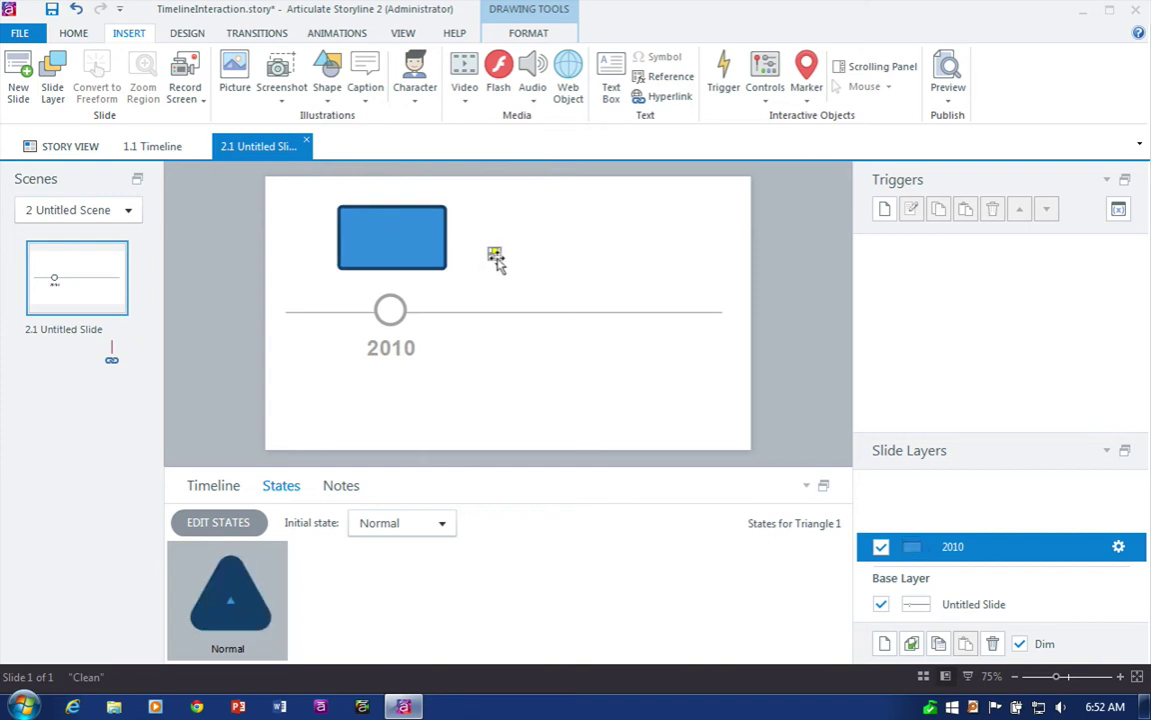
drag(496, 257, 520, 280)
drag(503, 232, 390, 262)
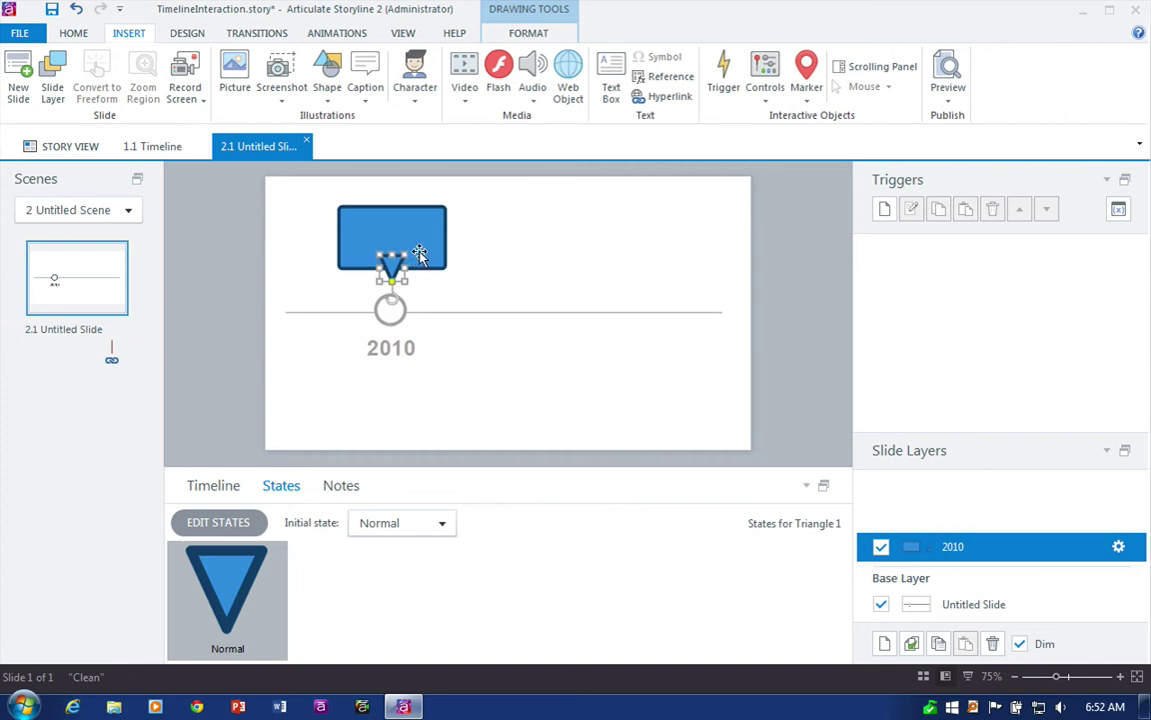
Remove the outline from both the rectangle and the triangle so they form one callout, and deselect them
click(420, 225)
click(392, 262)
shift+click(409, 220)
click(528, 33)
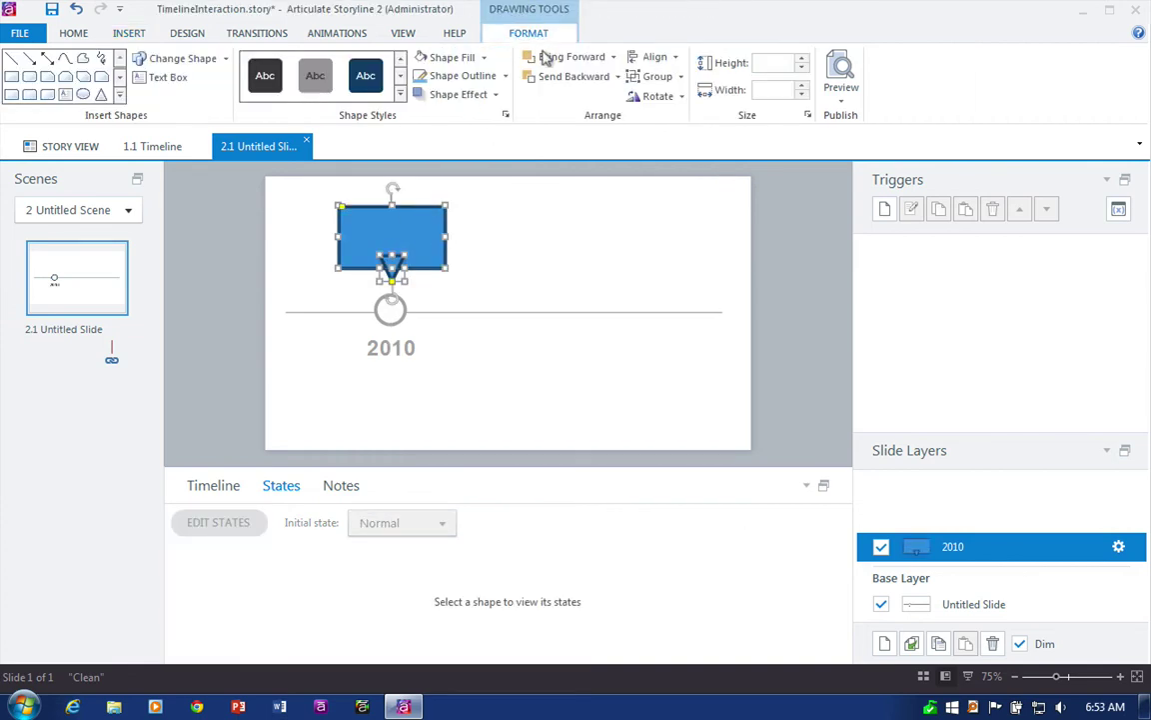
click(493, 81)
click(445, 222)
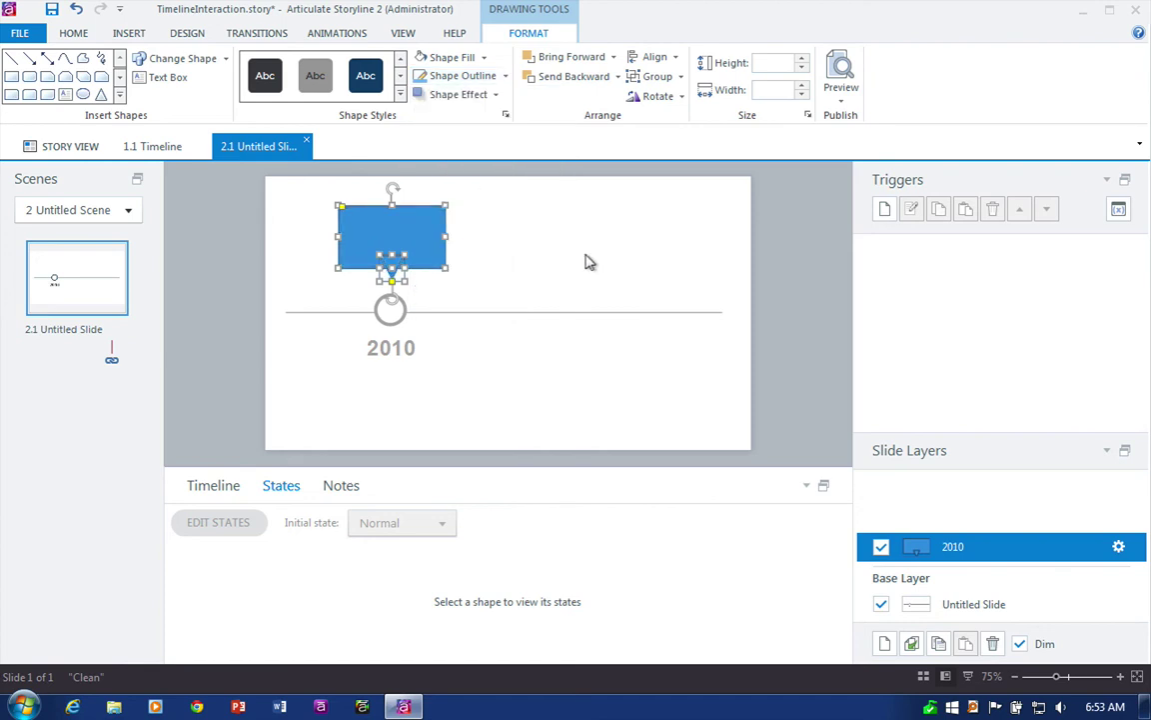
click(675, 360)
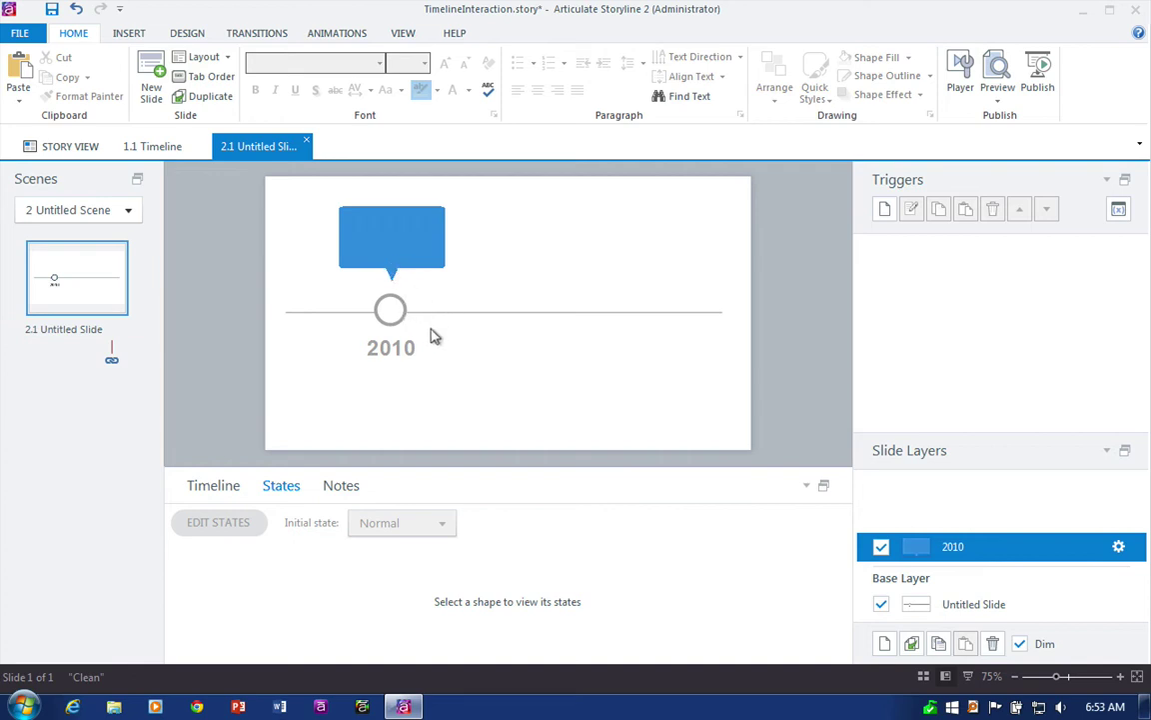
On the base layer, add a trigger to the 2010 text box that shows layer 2010 when the user clicks it
click(979, 604)
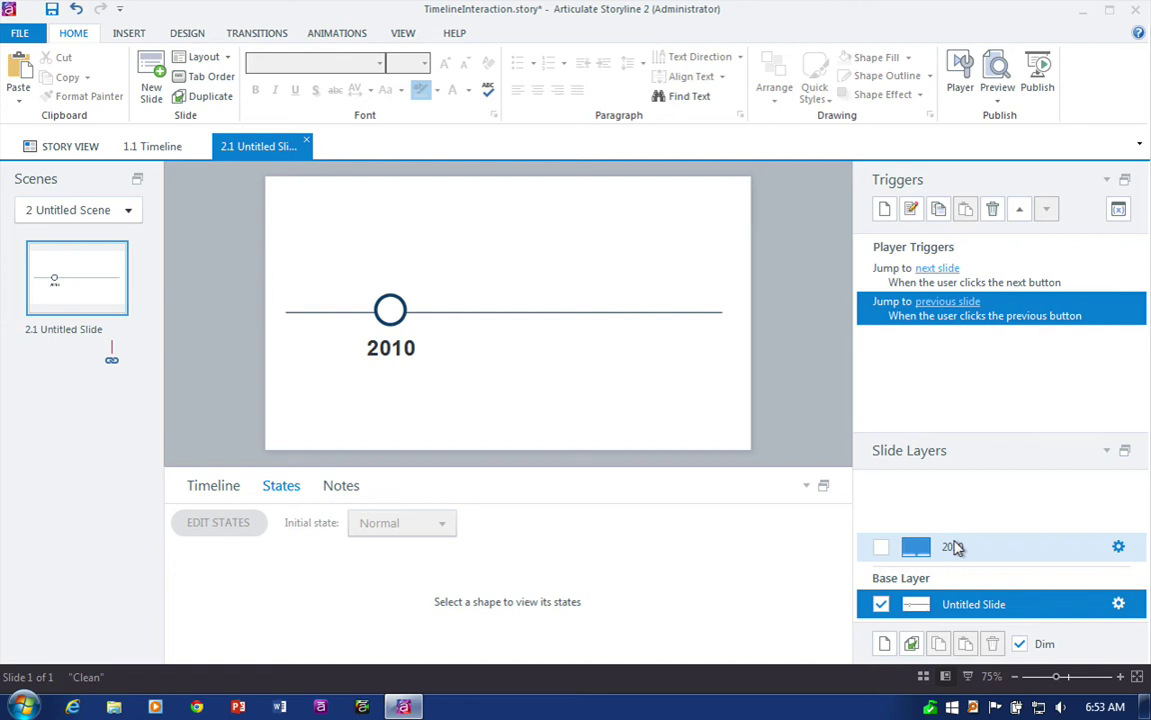
click(409, 350)
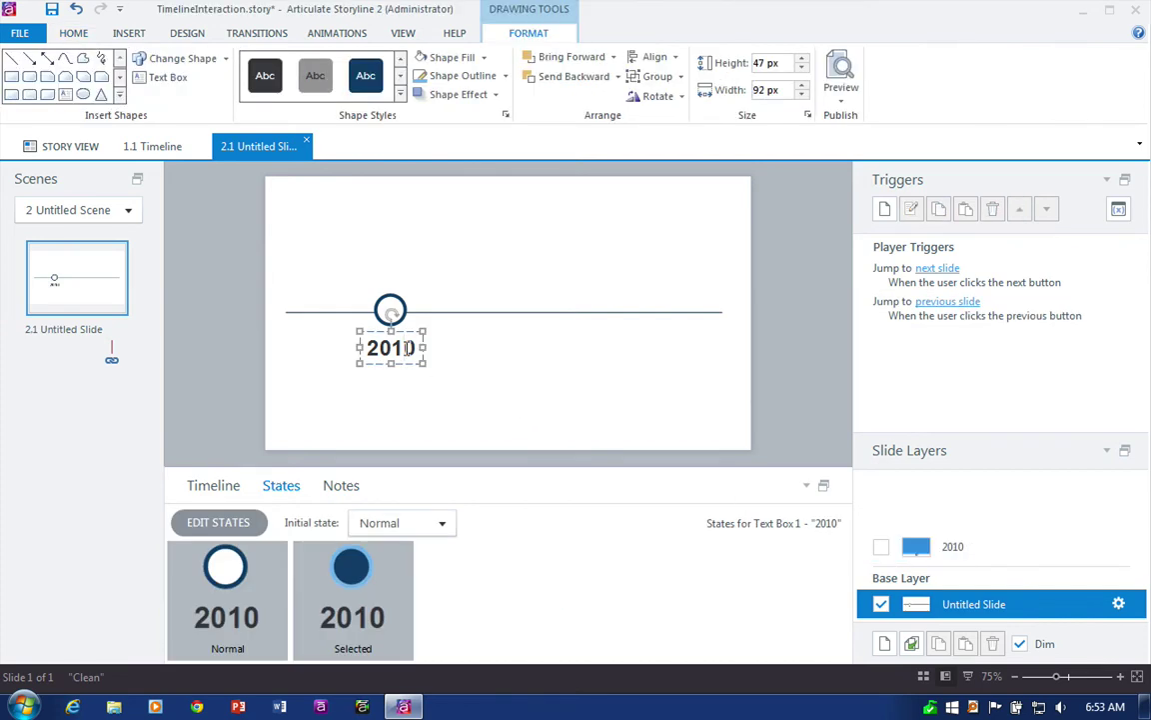
click(879, 211)
drag(611, 232, 675, 153)
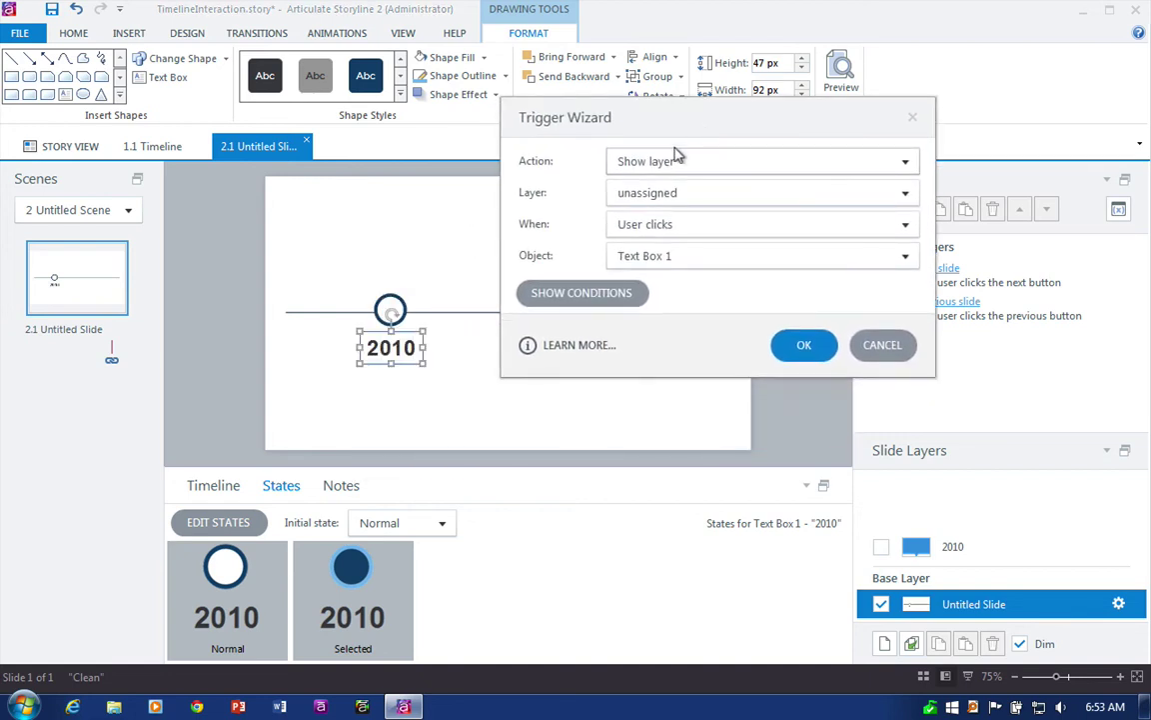
click(663, 192)
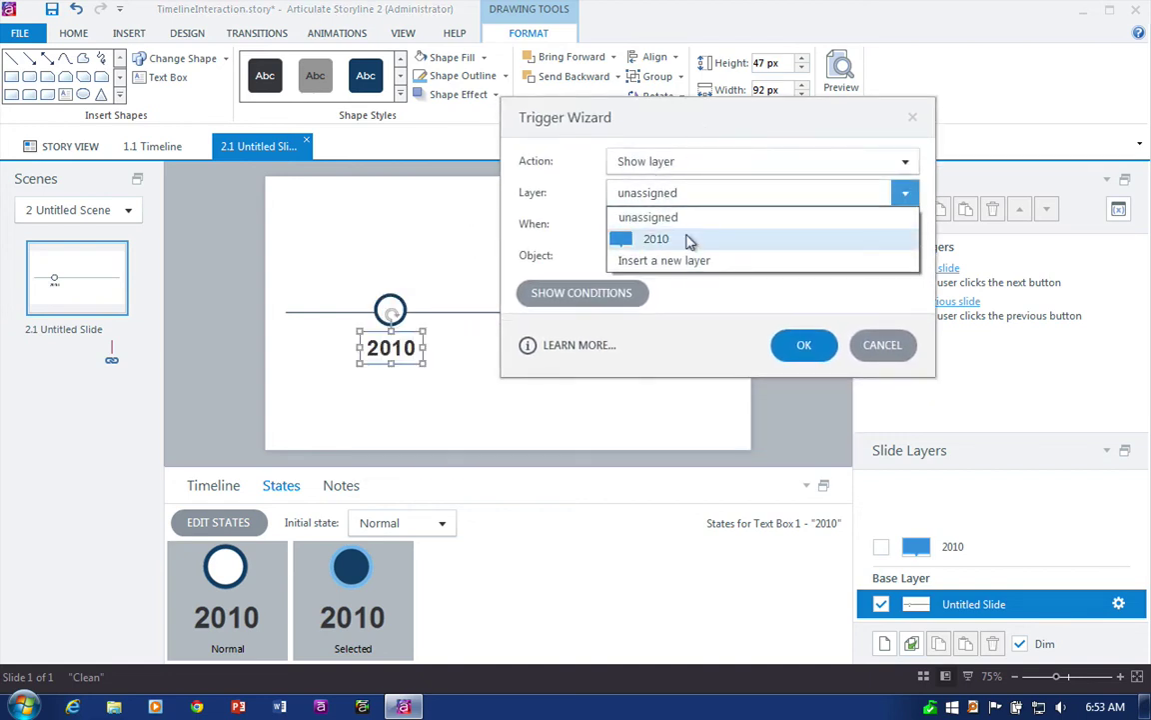
click(689, 240)
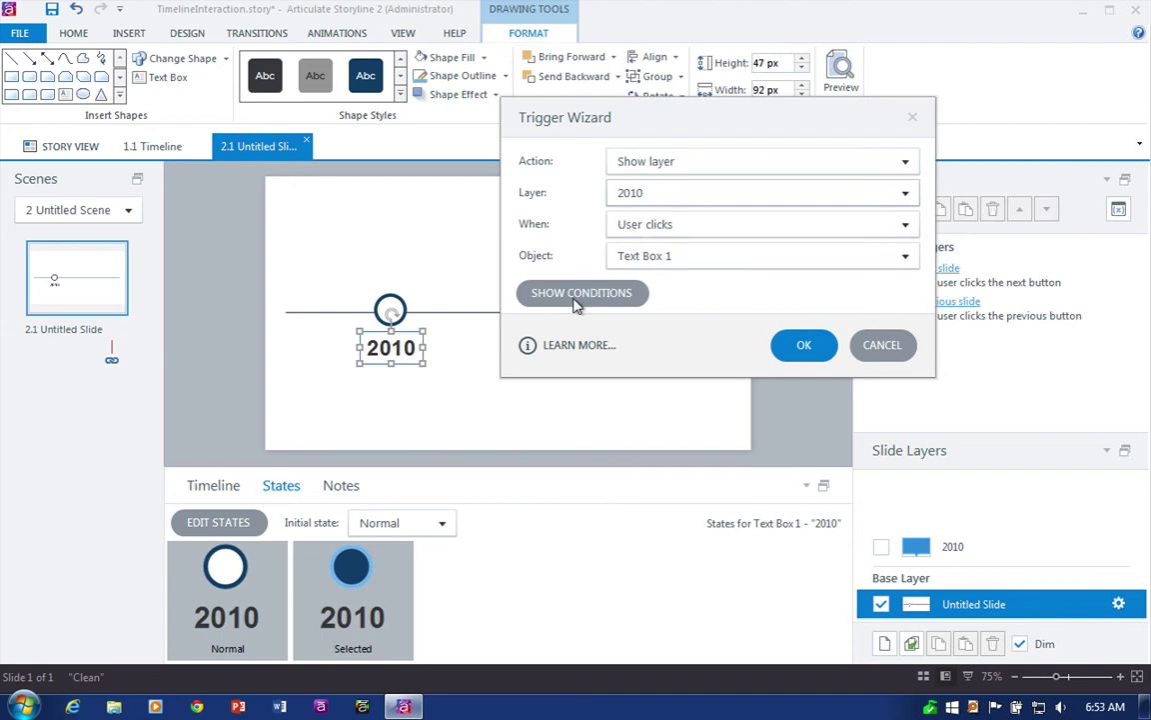
click(804, 345)
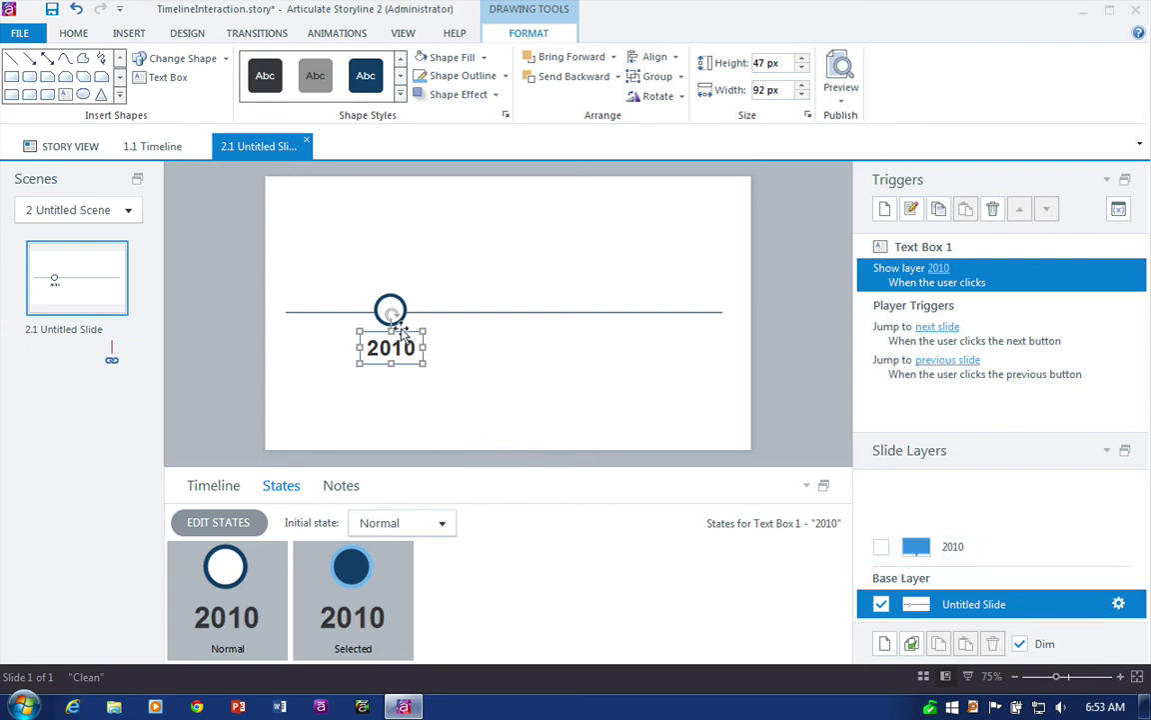
Duplicate the 2010 marker further along the timeline line and change the copy's text to 2012
drag(400, 328, 504, 331)
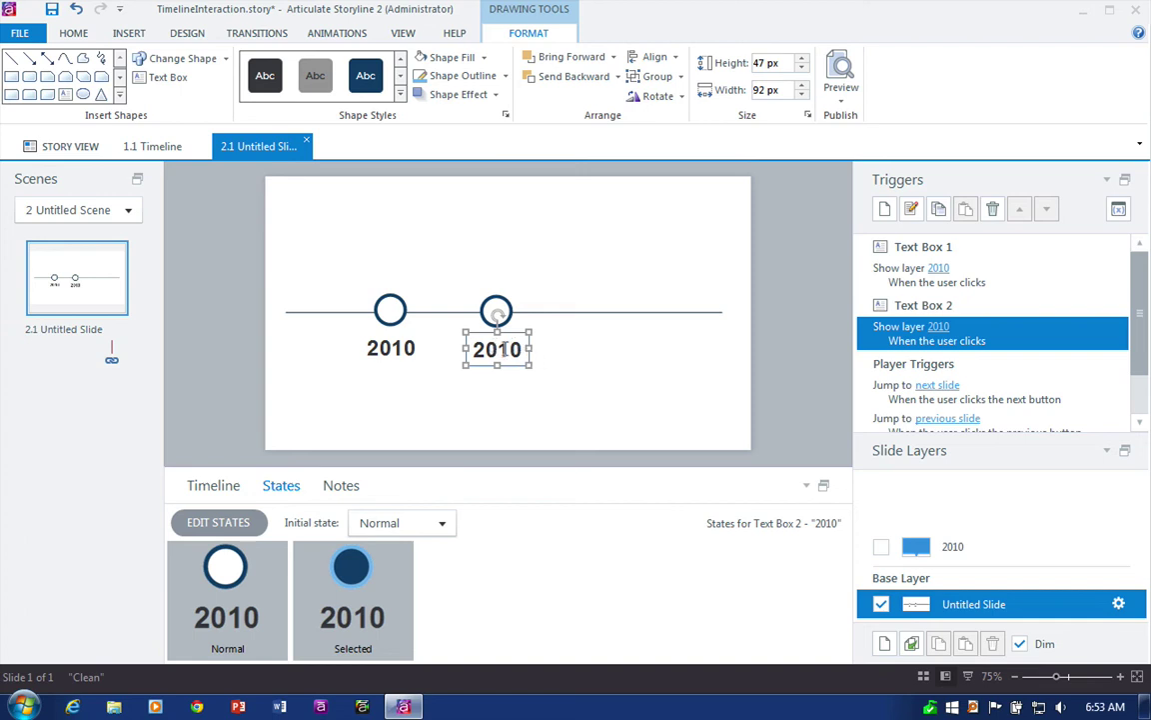
drag(499, 348, 513, 349)
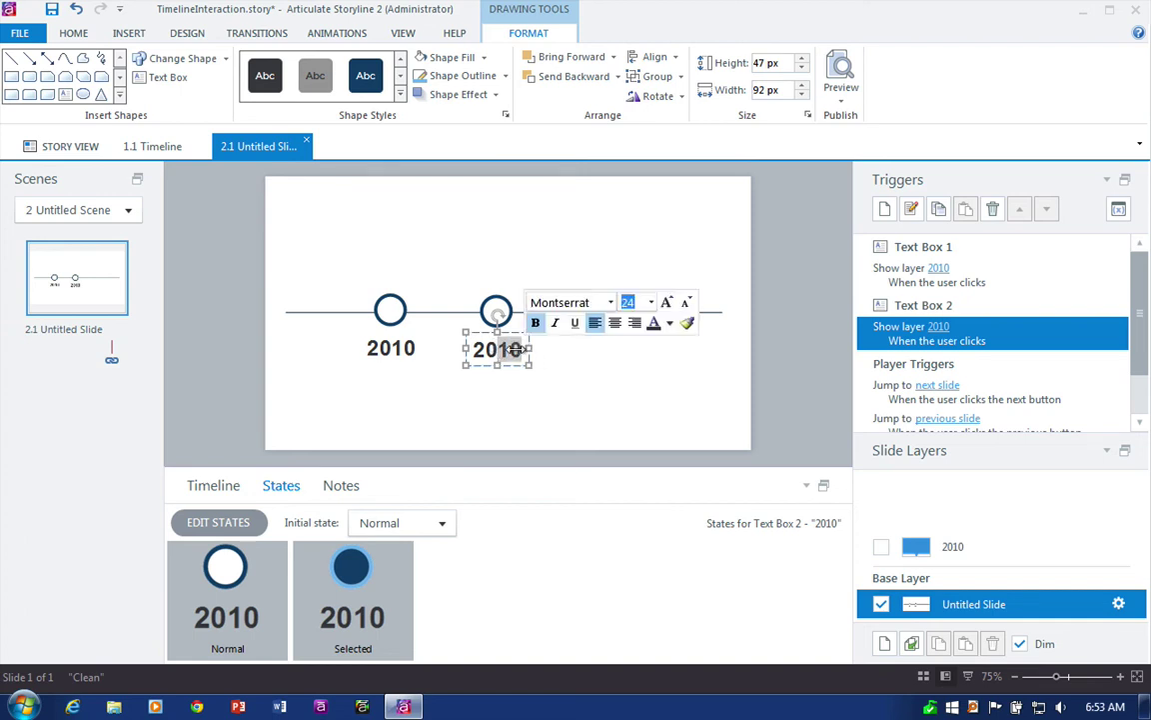
text(12)
click(534, 357)
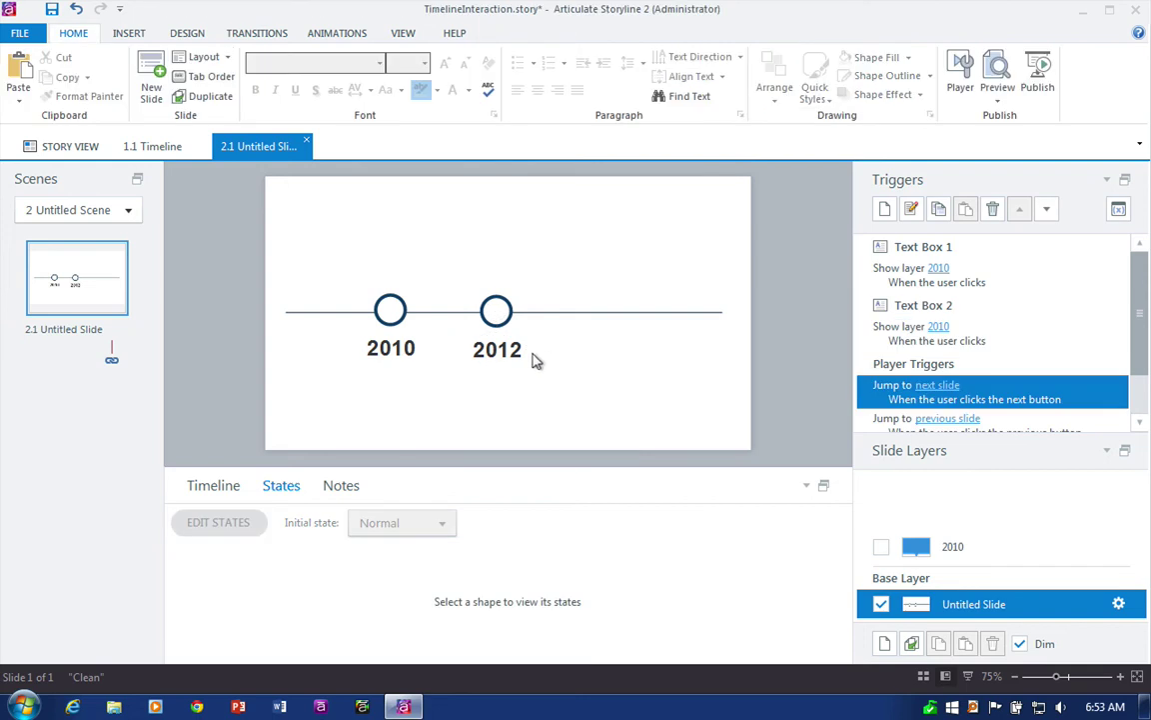
click(521, 348)
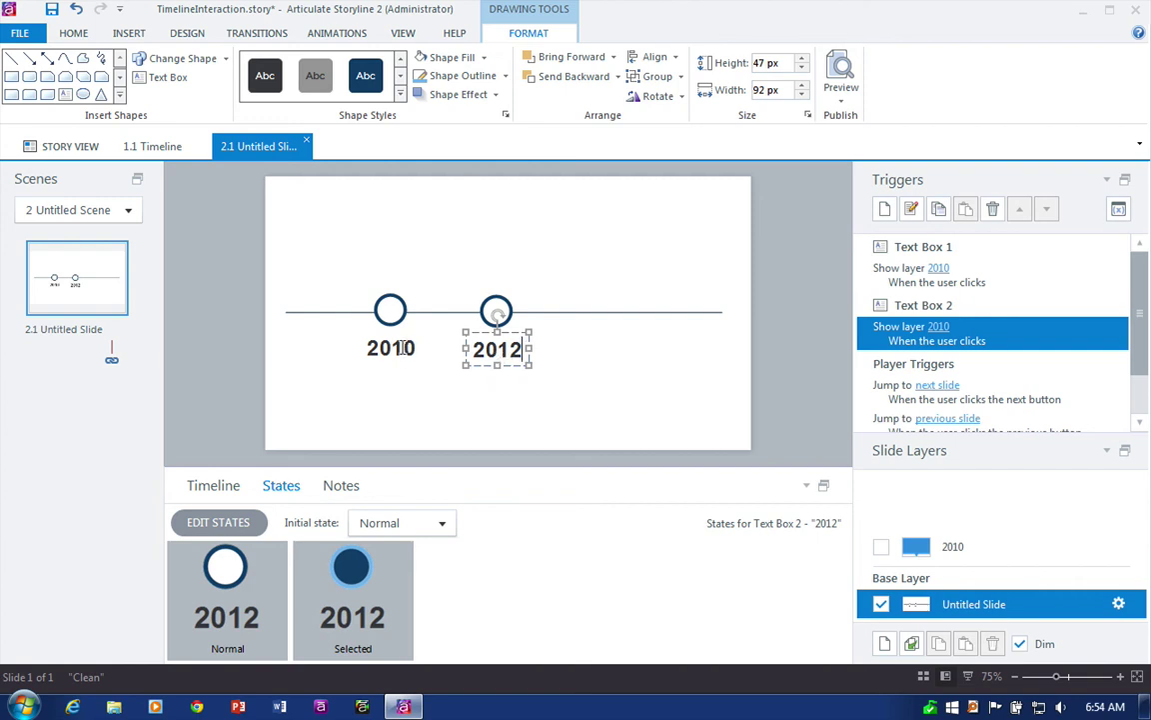
click(372, 345)
click(525, 352)
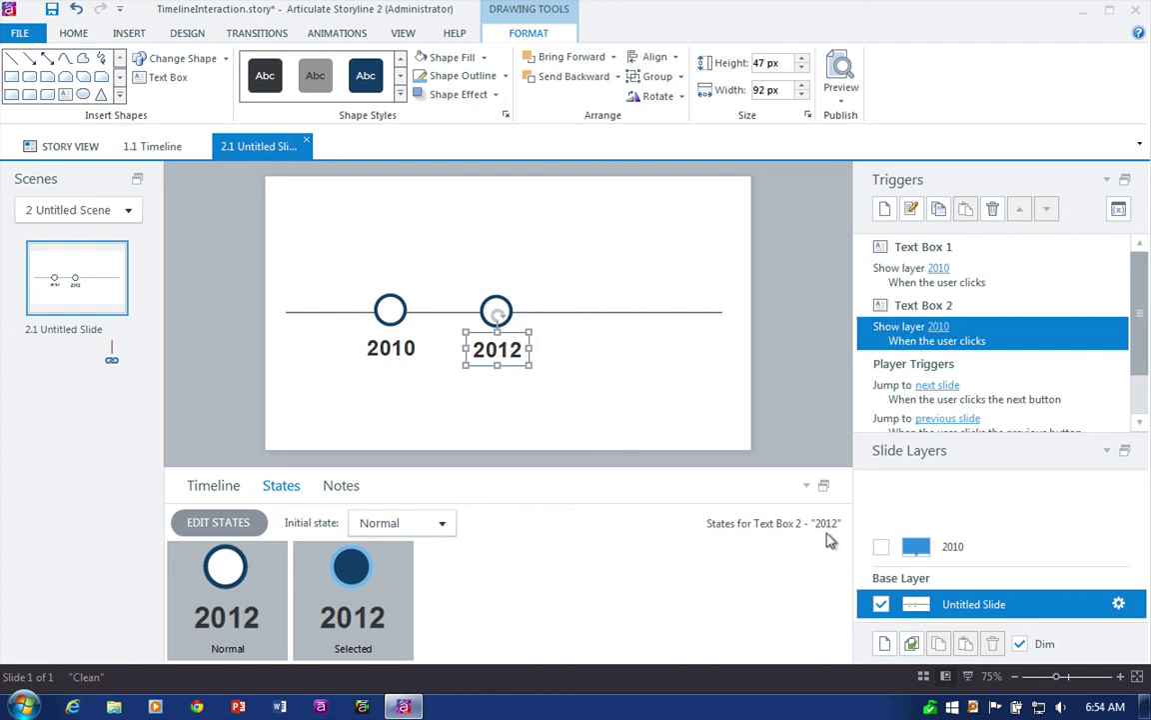
Duplicate the 2010 slide layer and rename the copy 2012
click(947, 547)
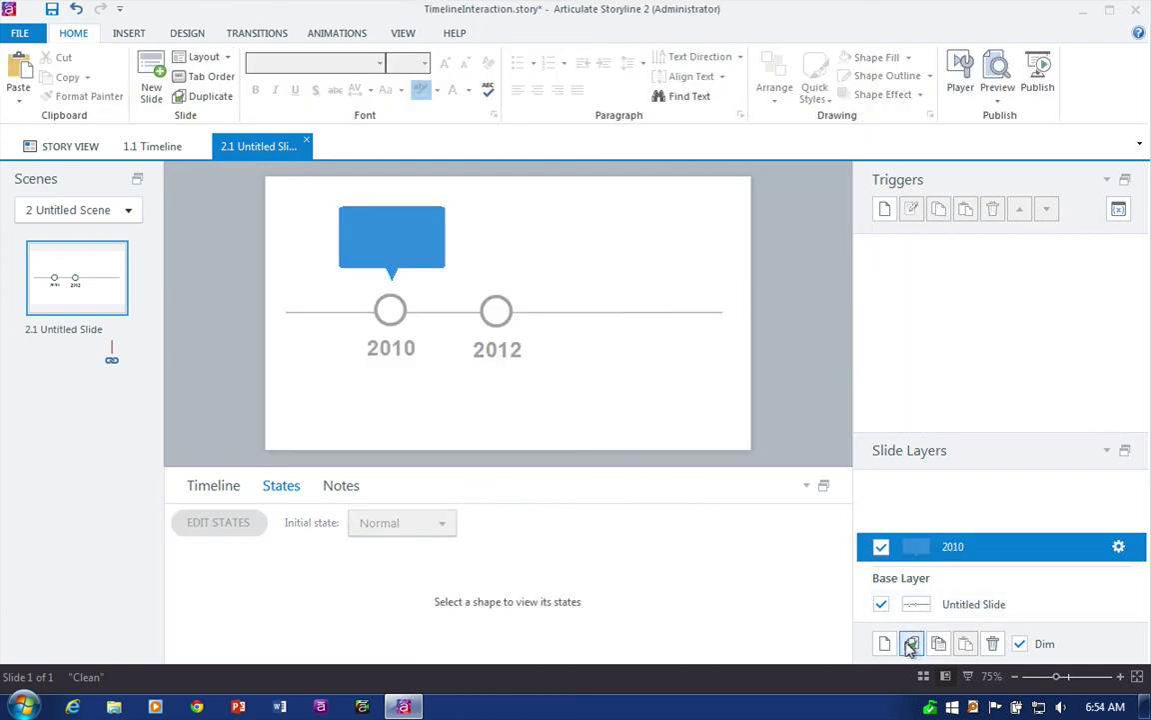
click(911, 646)
double_click(956, 518)
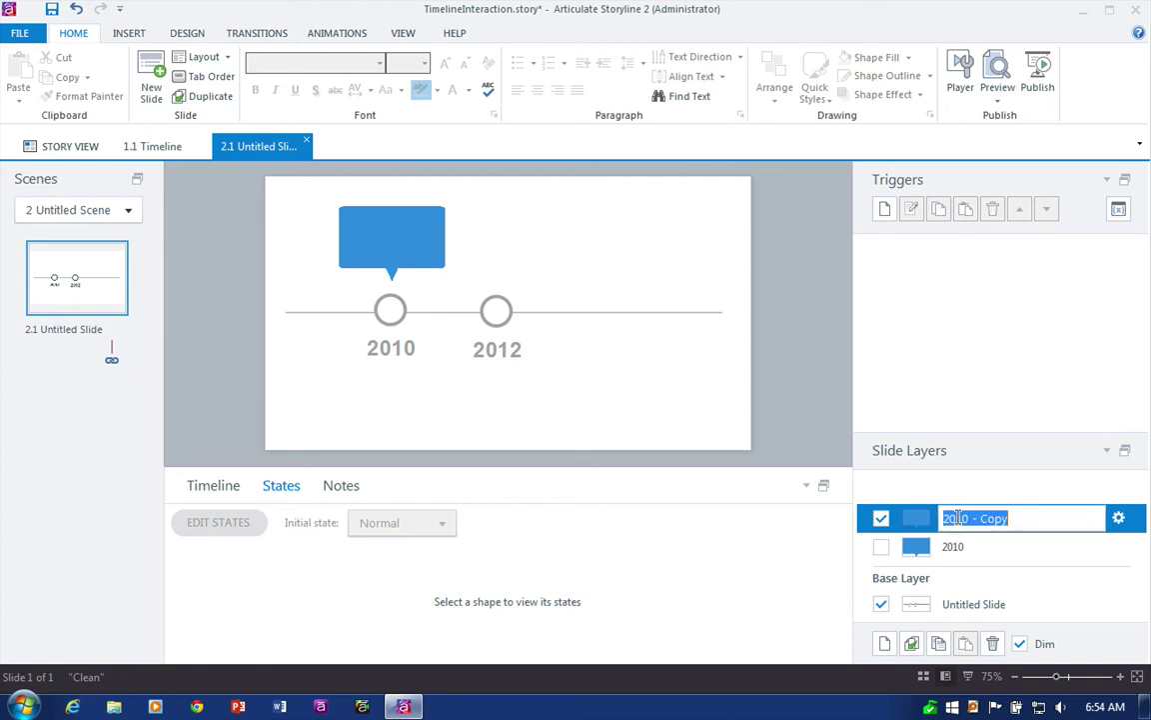
text(2)
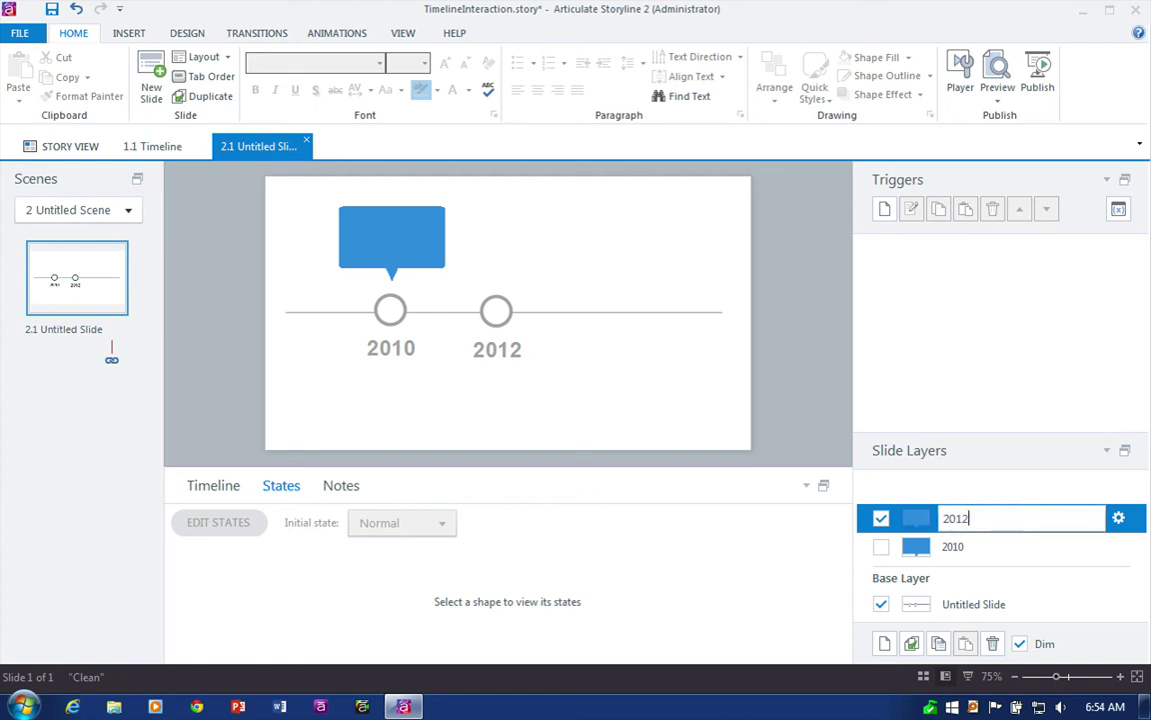
text(012)
key(Return)
On the 2012 layer, move the callout's rectangle and triangle together along the timeline until they are centred above the 2012 marker
drag(309, 177, 552, 336)
key(Right)
key(Right)
key(Right)
key(Right)
key(Right)
key(Right)
key(Right)
key(Right)
key(Right)
key(Right)
key(Right)
key(Right)
key(Right)
key(Right)
key(Right)
key(Right)
key(Right)
key(Right)
key(Right)
key(Right)
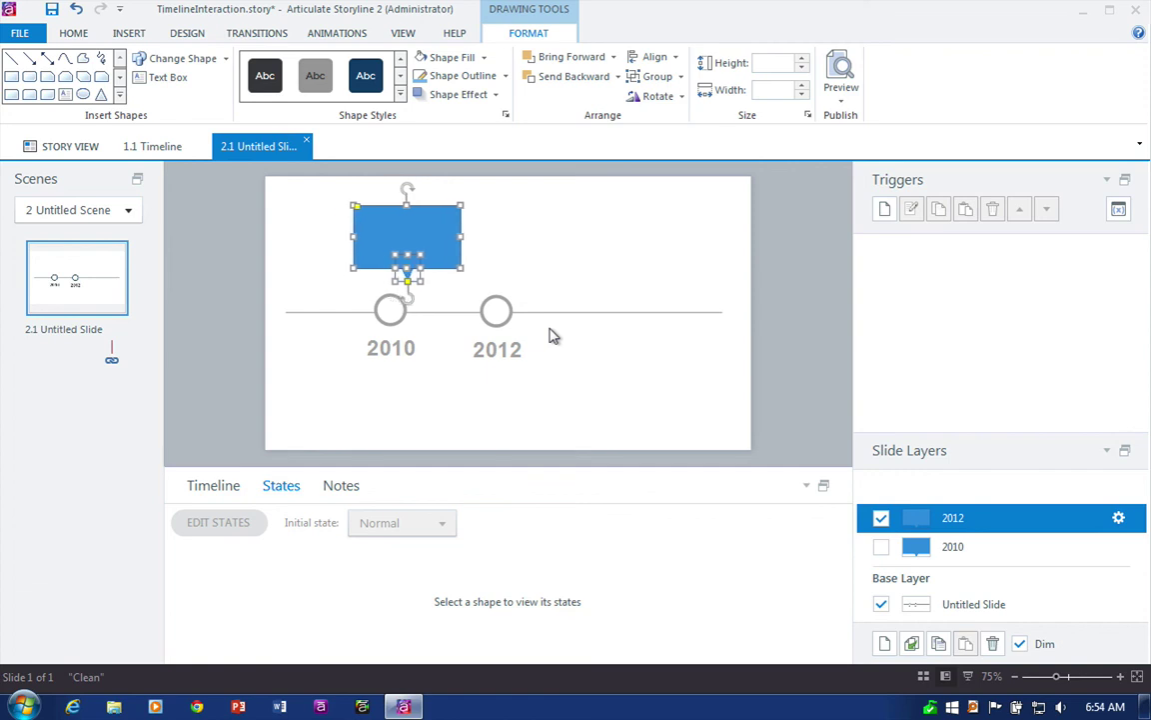
key(Right)
key(Right)
key(Right)
key(Right)
key(Right)
key(Right)
key(Right)
key(Right)
key(Right)
key(Right)
key(Right)
key(Right)
key(Right)
key(Right)
key(Right)
key(Right)
key(Right)
key(Right)
key(Right)
key(Right)
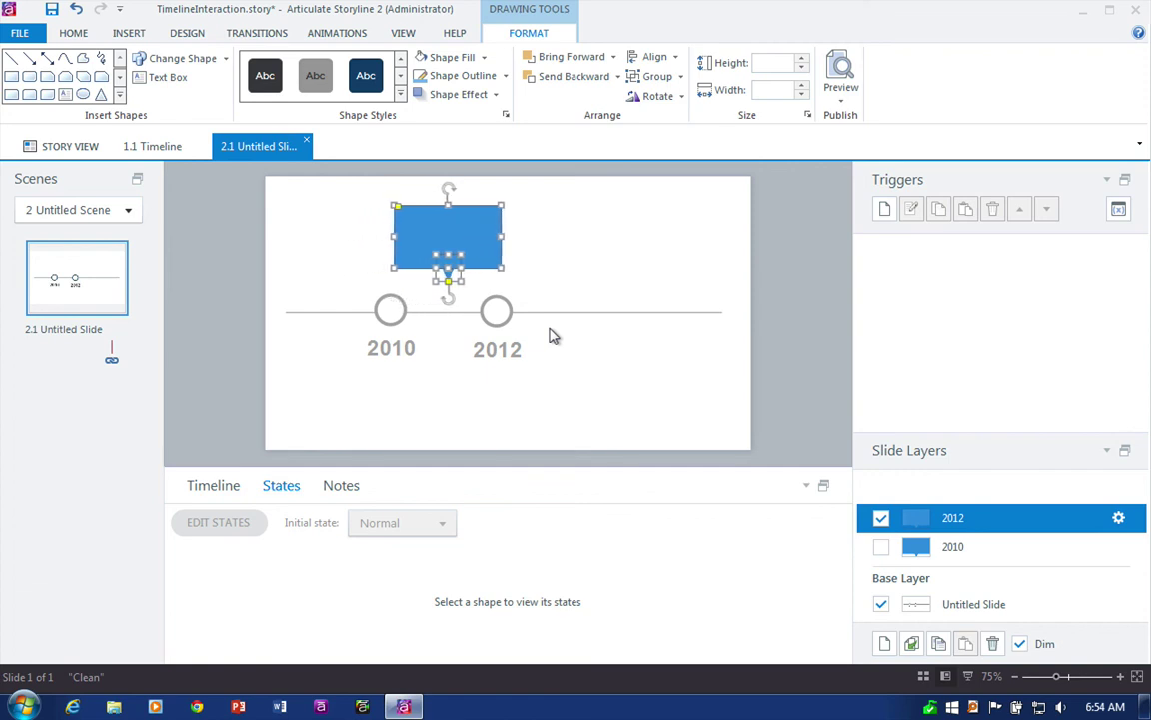
key(Right)
key(Right)
key(Right)
key(Right)
key(Right)
key(Right)
key(Right)
key(Right)
key(Right)
key(Right)
key(Right)
key(Right)
key(Right)
key(Right)
key(Right)
key(Right)
key(Right)
key(Right)
key(Right)
key(Right)
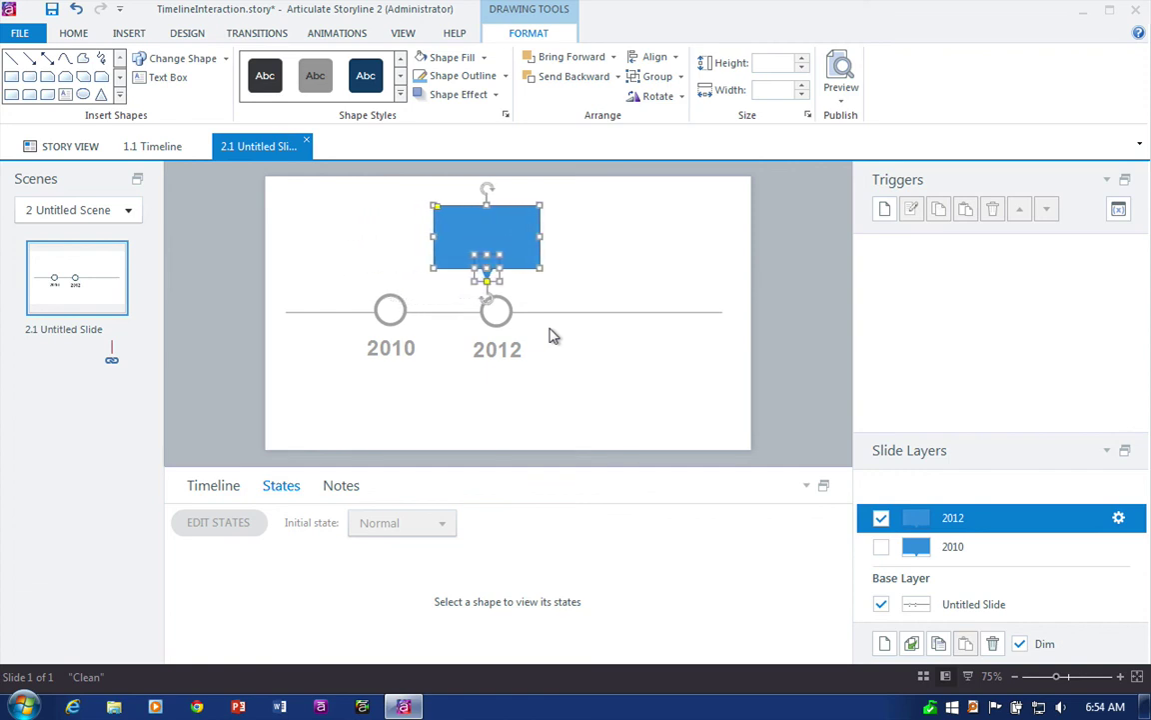
key(Right)
key(Right)
key(Right)
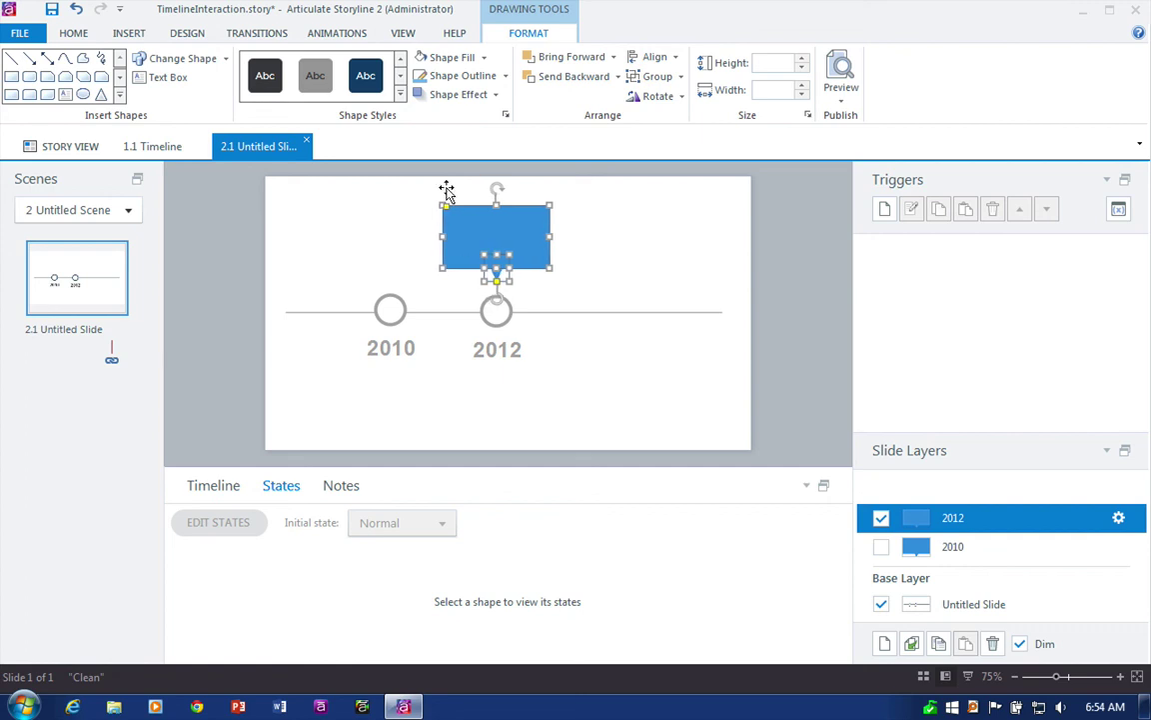
Fill the 2012 layer's callout shapes with light green, deselect them, and compare the 2010 and 2012 layers
click(483, 57)
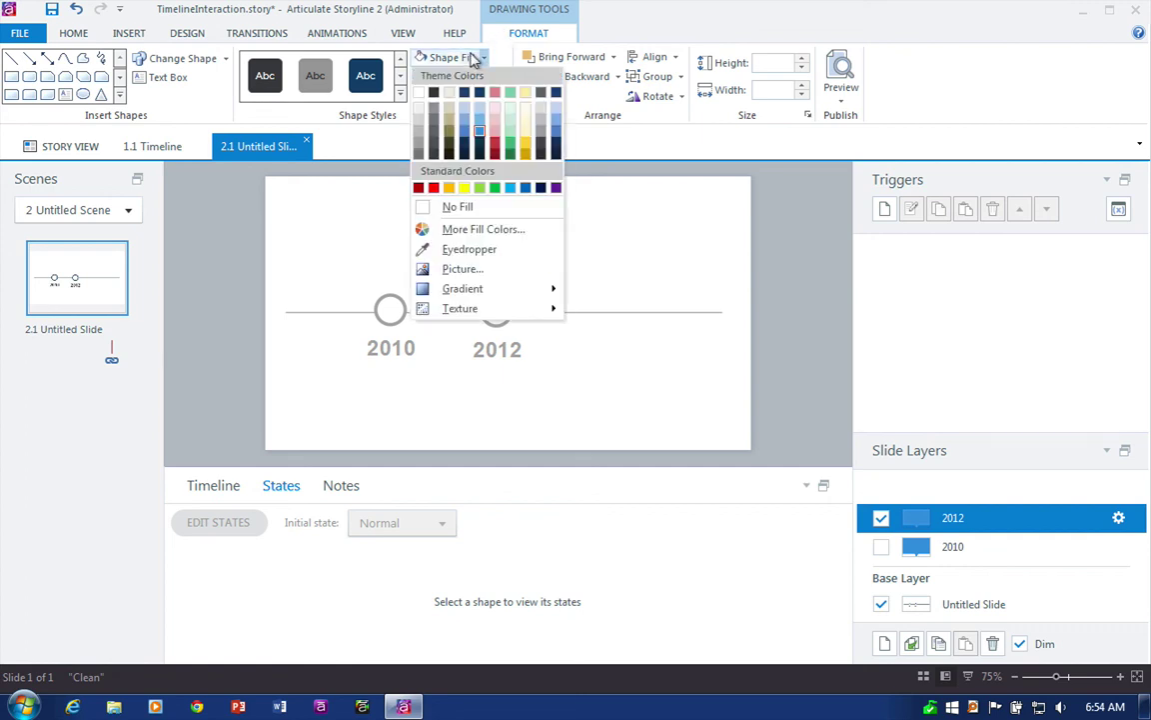
click(510, 118)
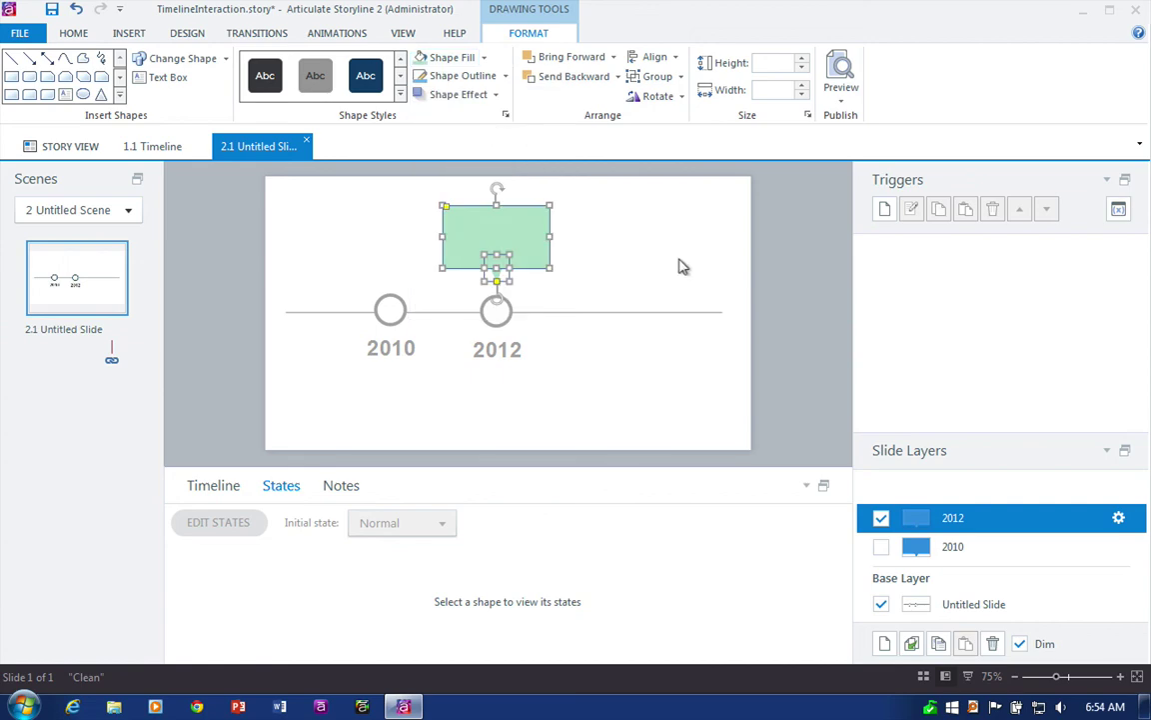
click(679, 262)
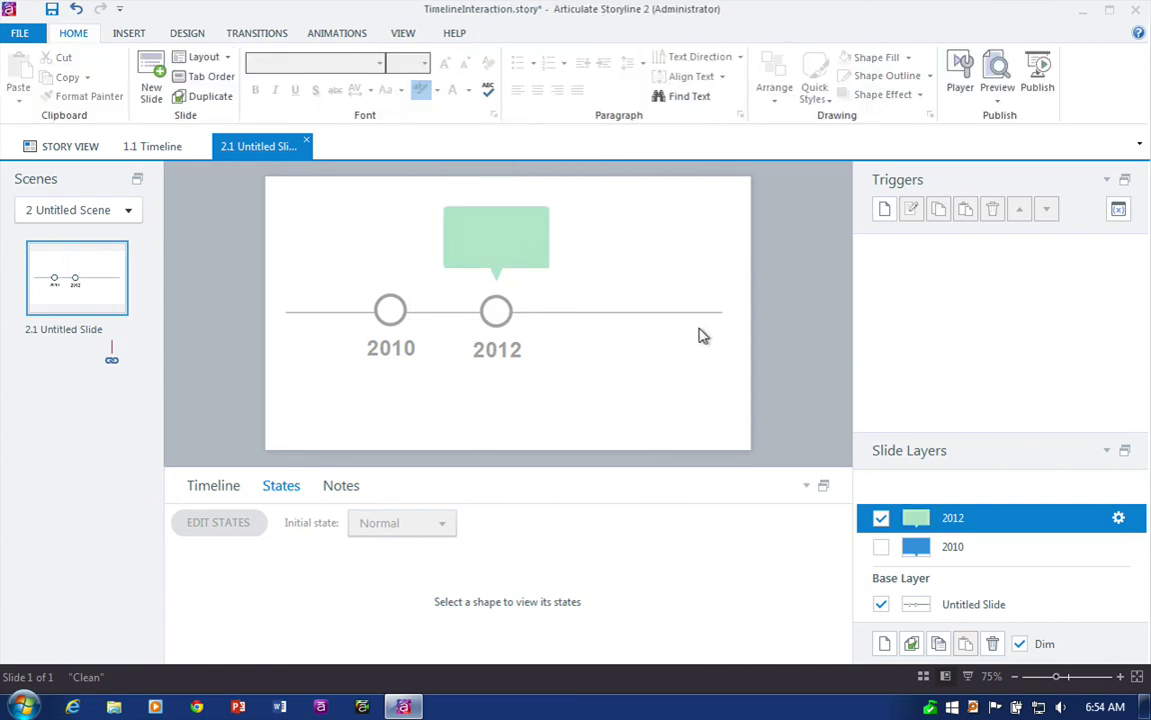
click(980, 546)
click(987, 520)
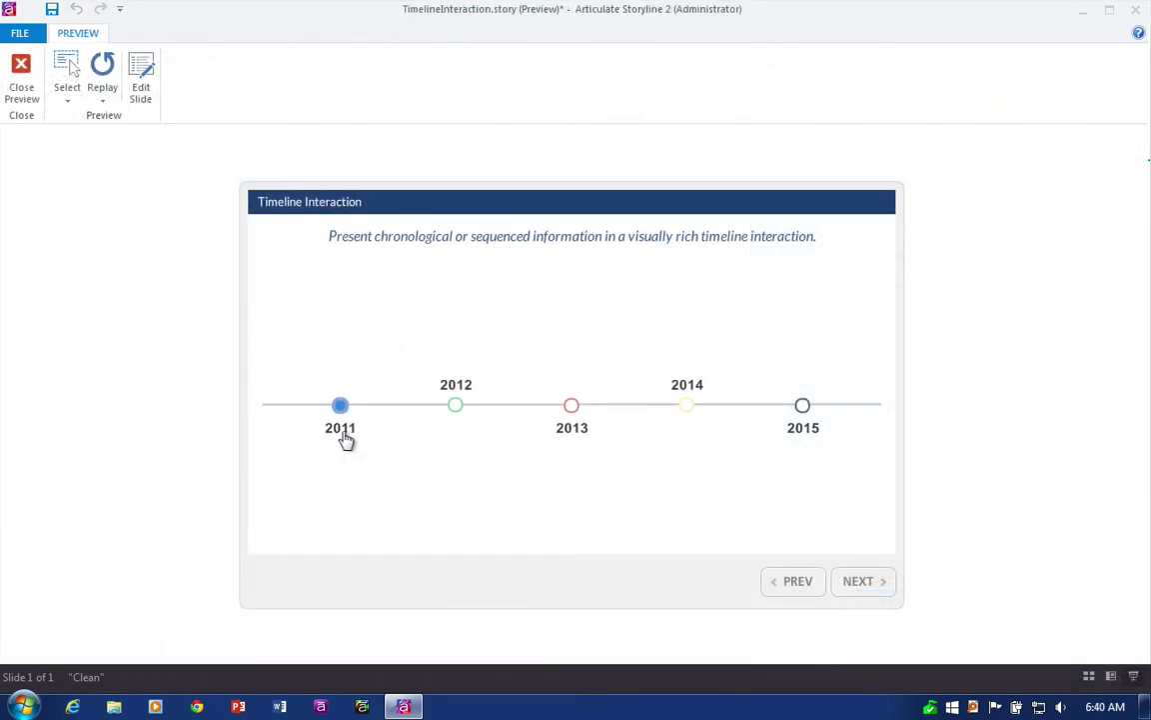
In the preview of the finished timeline interaction, open the callouts for 2011, 2012 and 2013 in turn
click(345, 441)
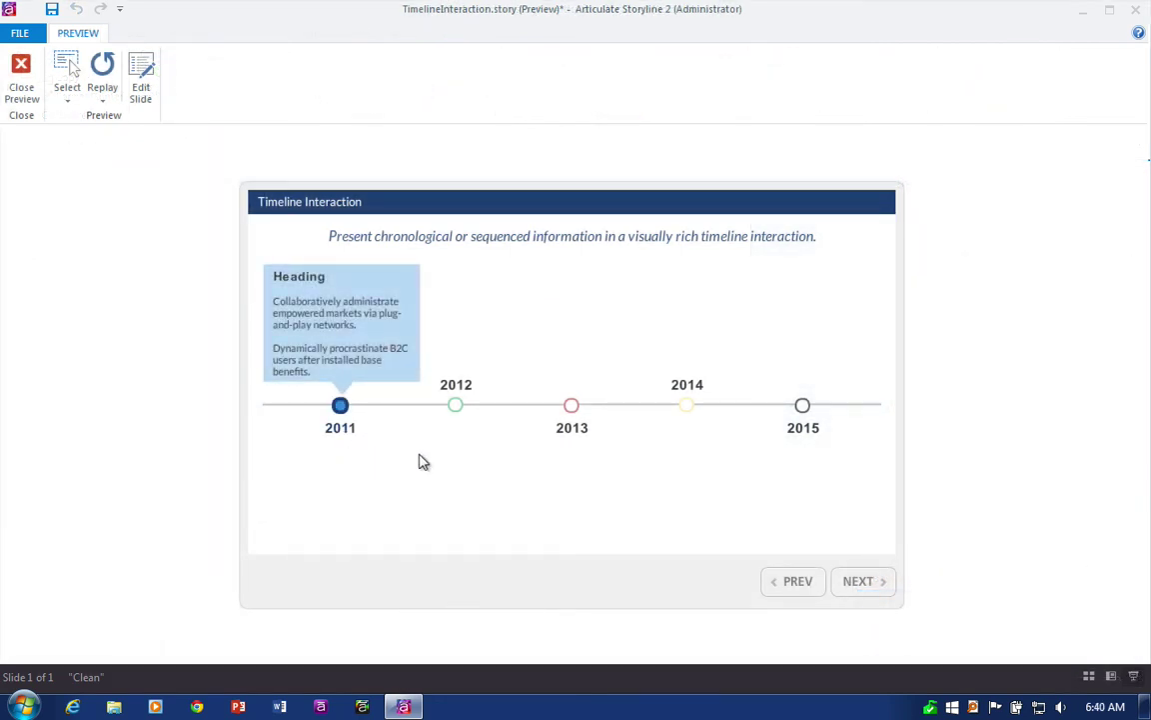
click(457, 406)
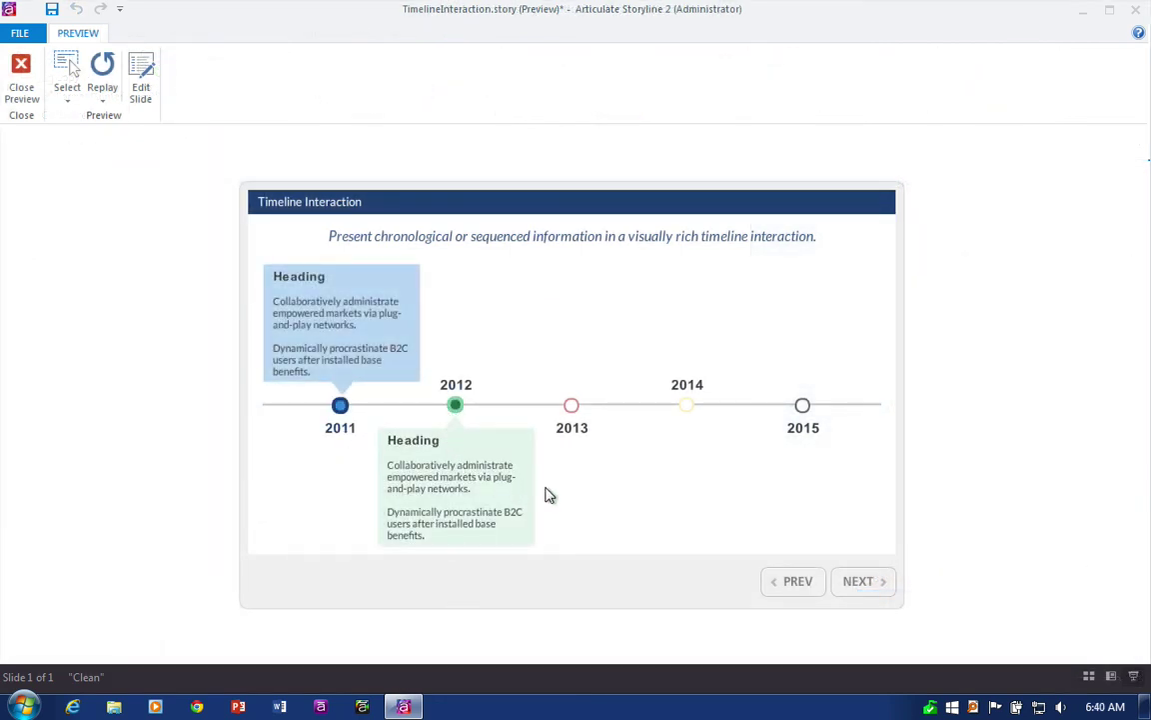
click(569, 407)
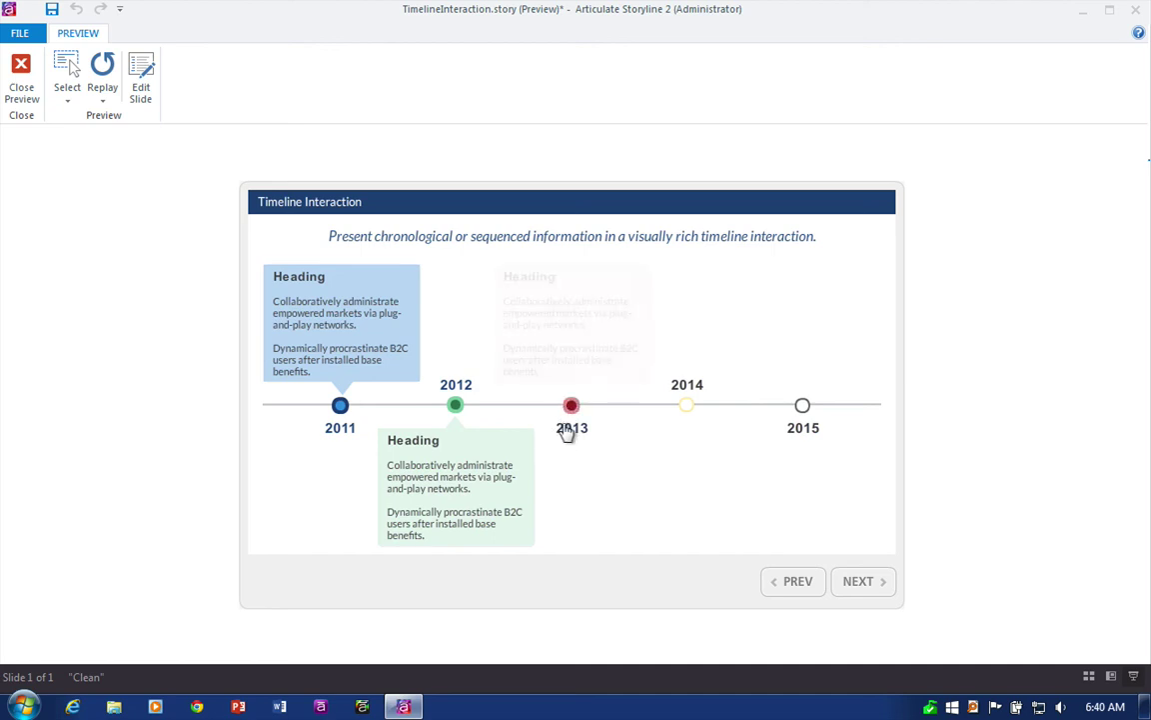